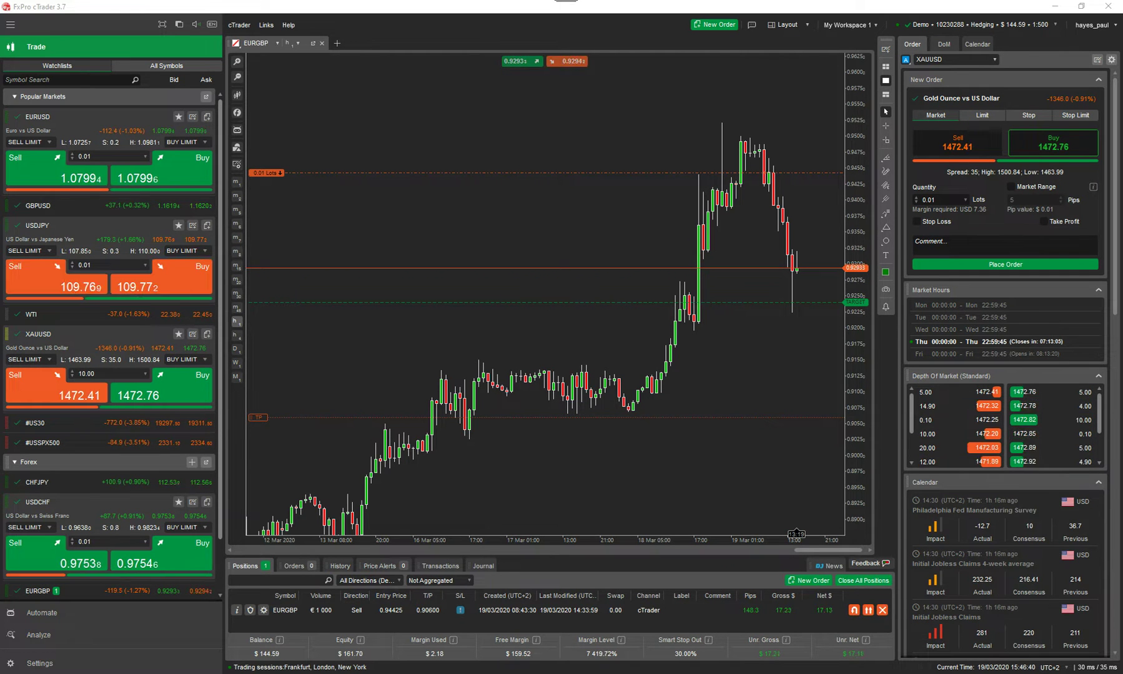
Step: Bring up the cTrader Desktop Chart Modes help article in the browser with F1
key(F1)
Step: Maximize Chrome and read the Chart Modes article down to the Detached Charts section
double_click(315, 65)
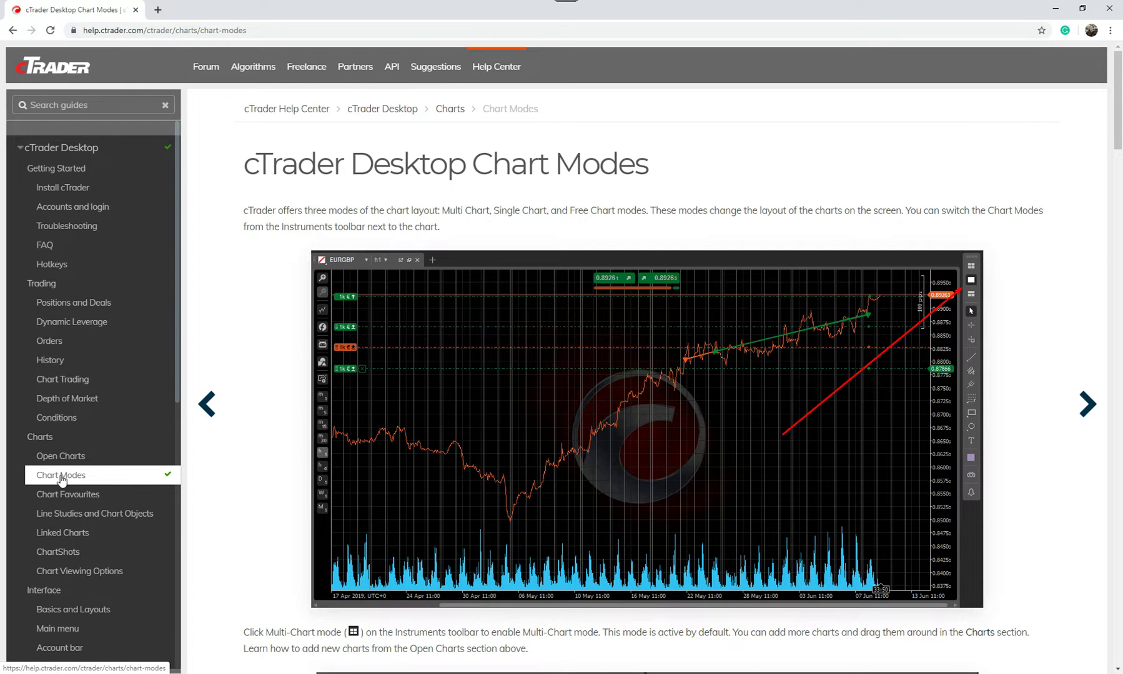
scroll(496, 347, down, 10)
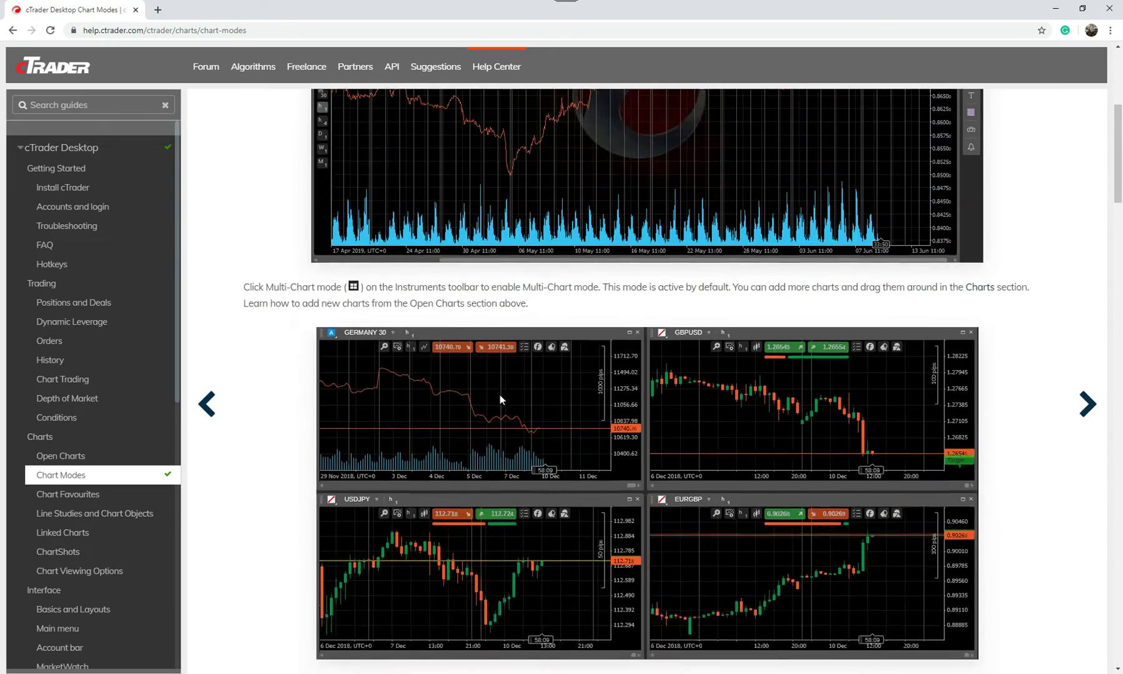
scroll(500, 406, down, 5)
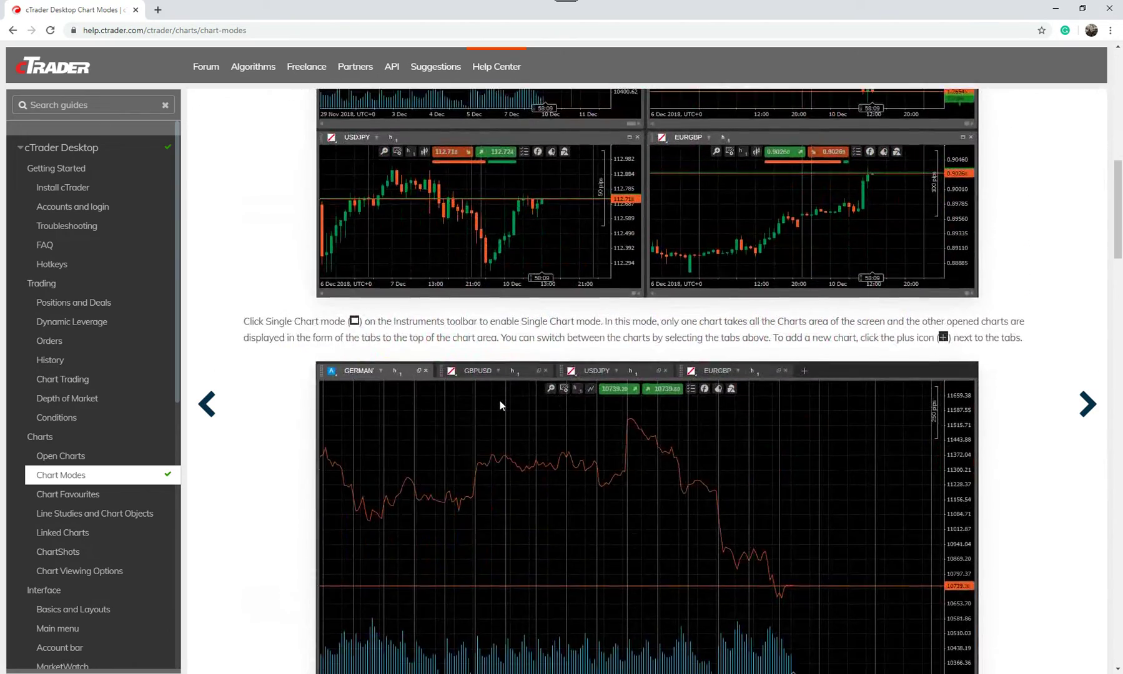
scroll(500, 405, down, 6)
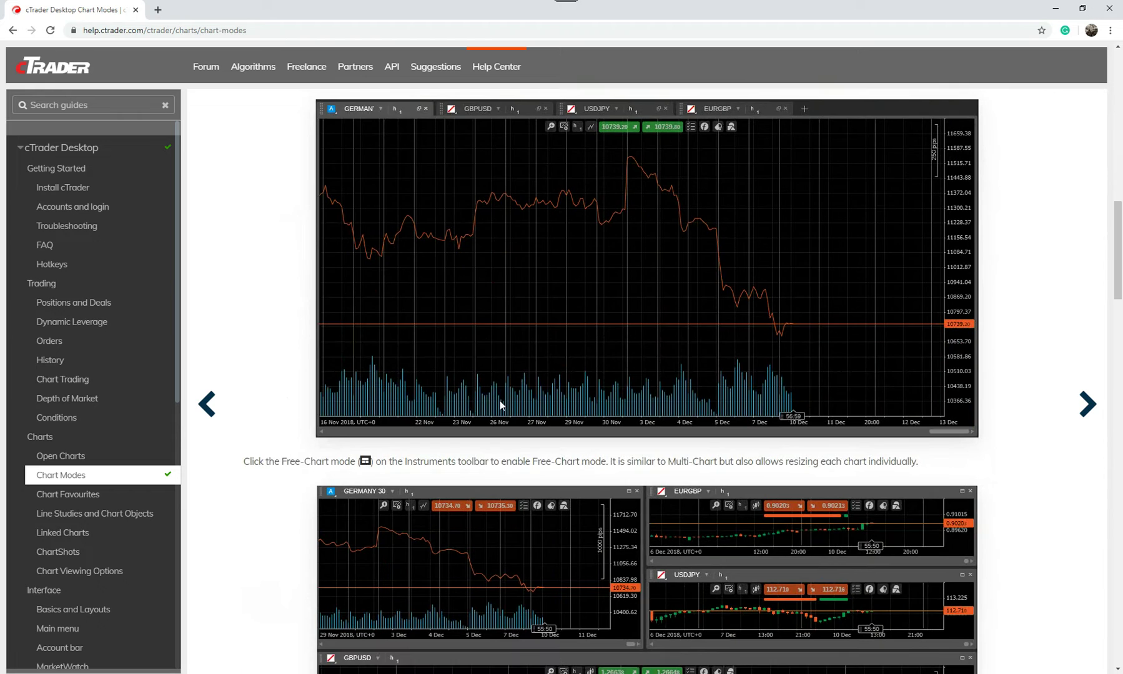
scroll(500, 405, down, 1)
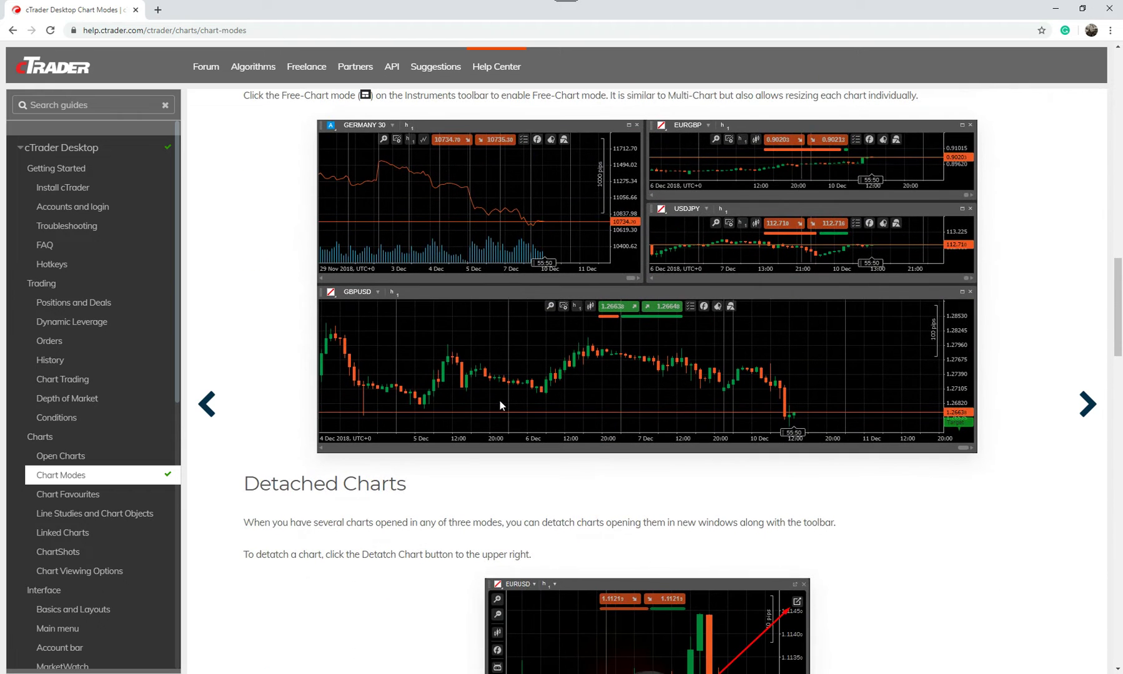
scroll(499, 404, down, 4)
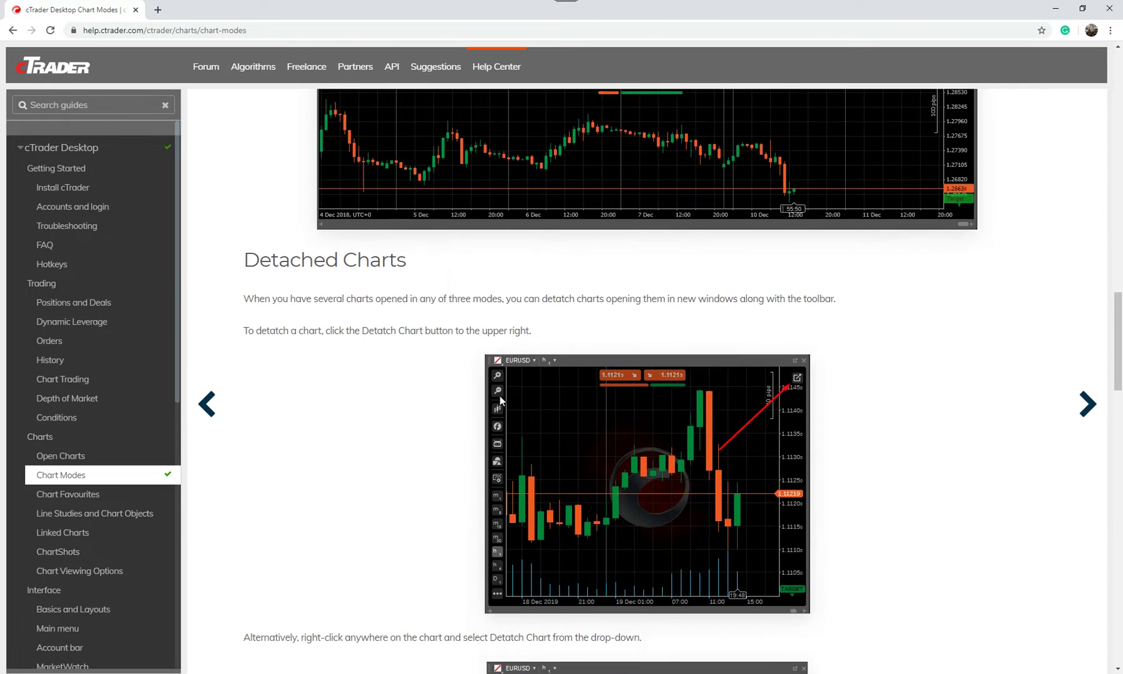
scroll(500, 399, down, 7)
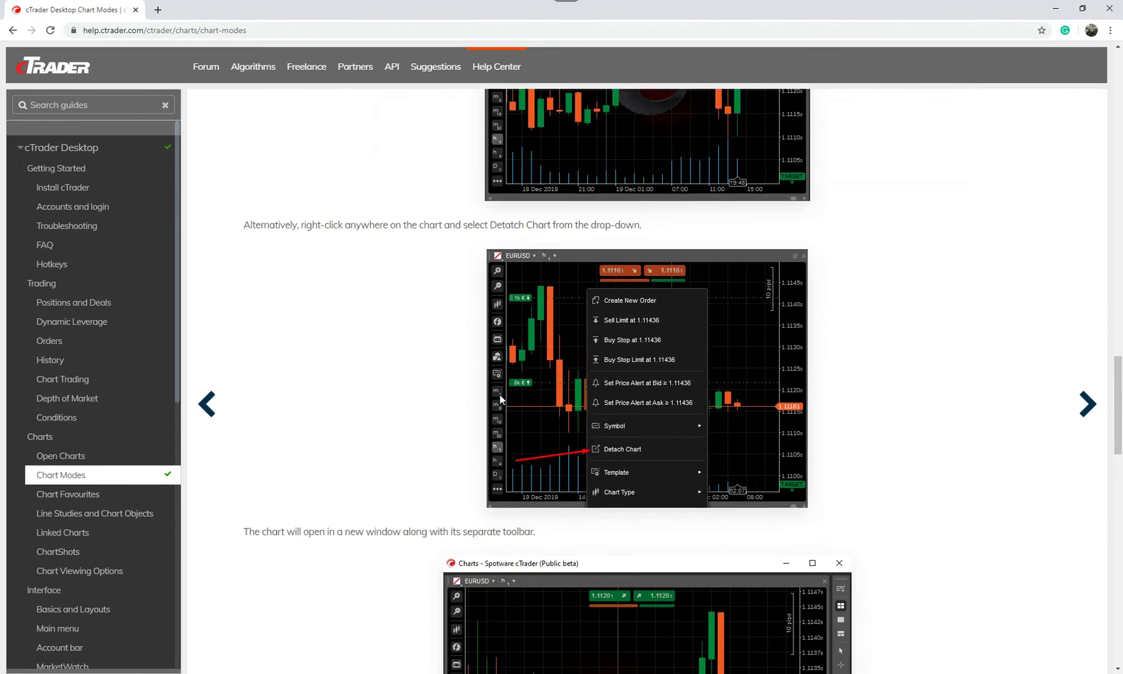
scroll(463, 359, up, 10)
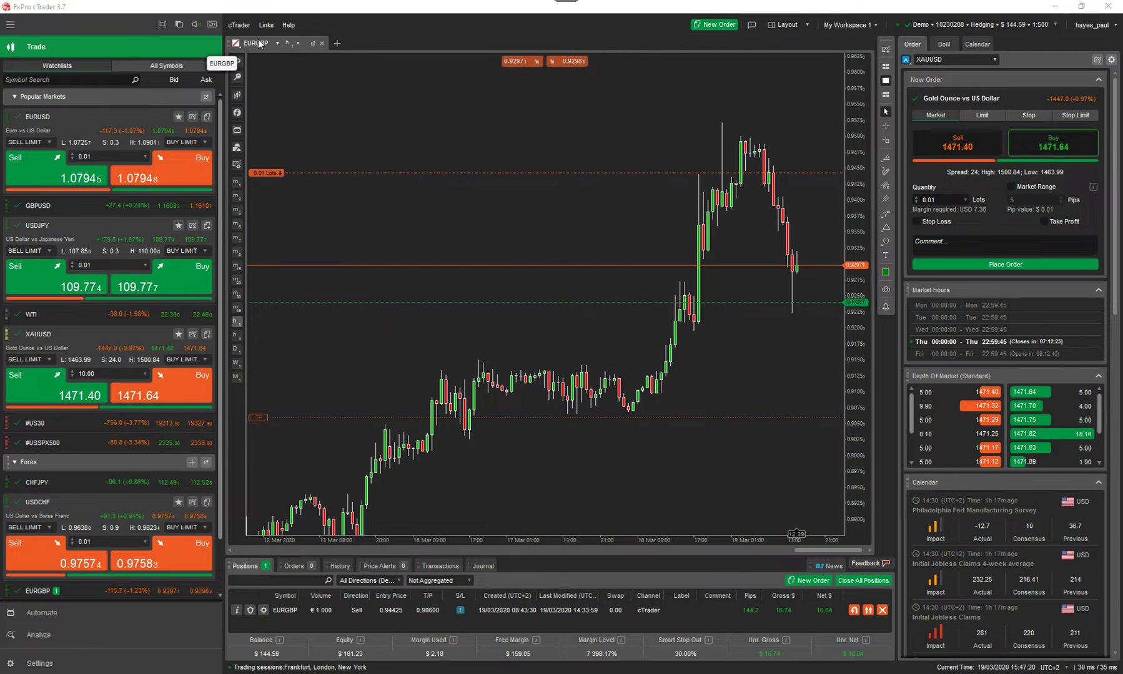
Step: Add a GBPUSD chart from the symbol list and flip between the EURGBP and GBPUSD tabs
click(337, 44)
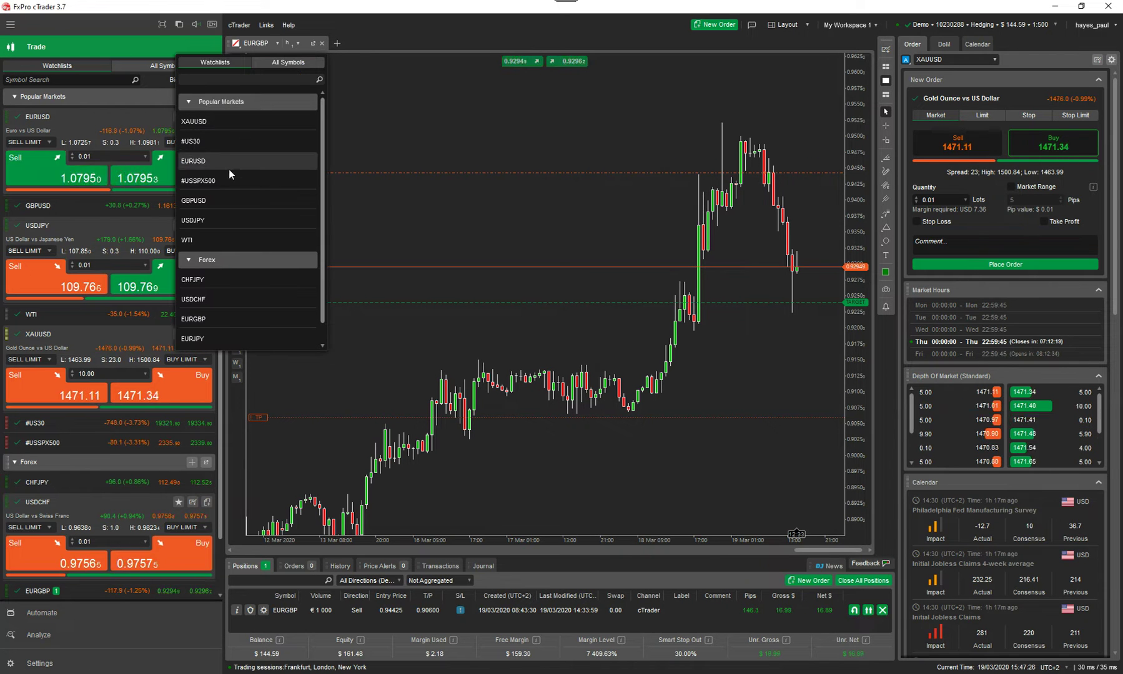
click(211, 202)
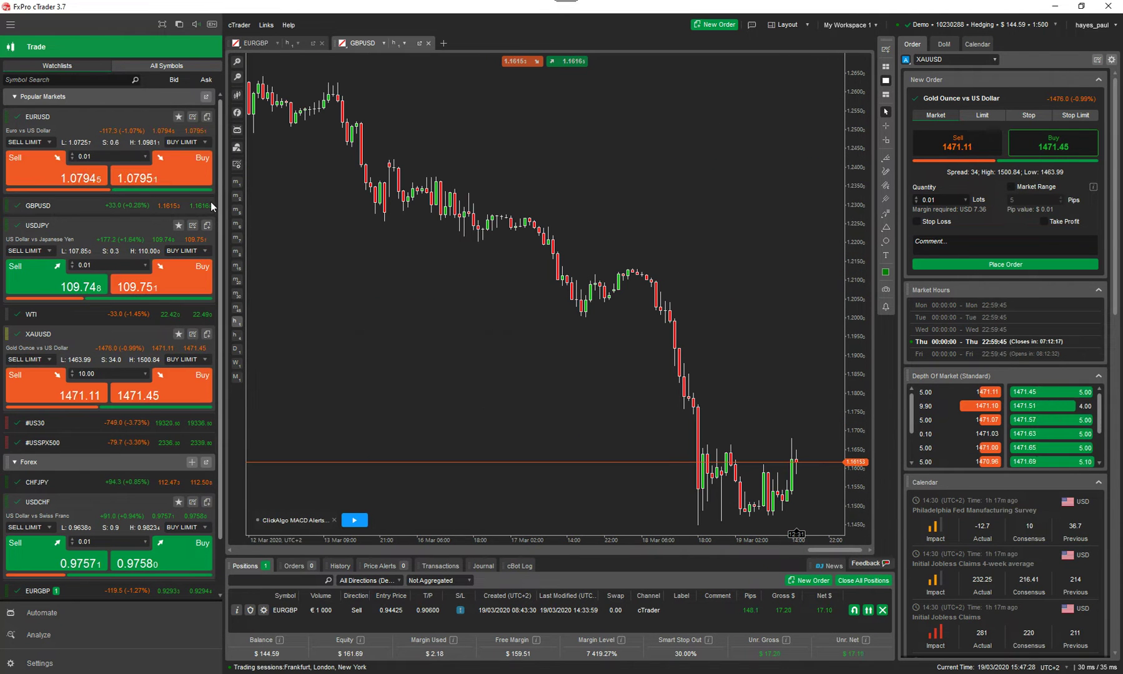
click(284, 40)
click(348, 44)
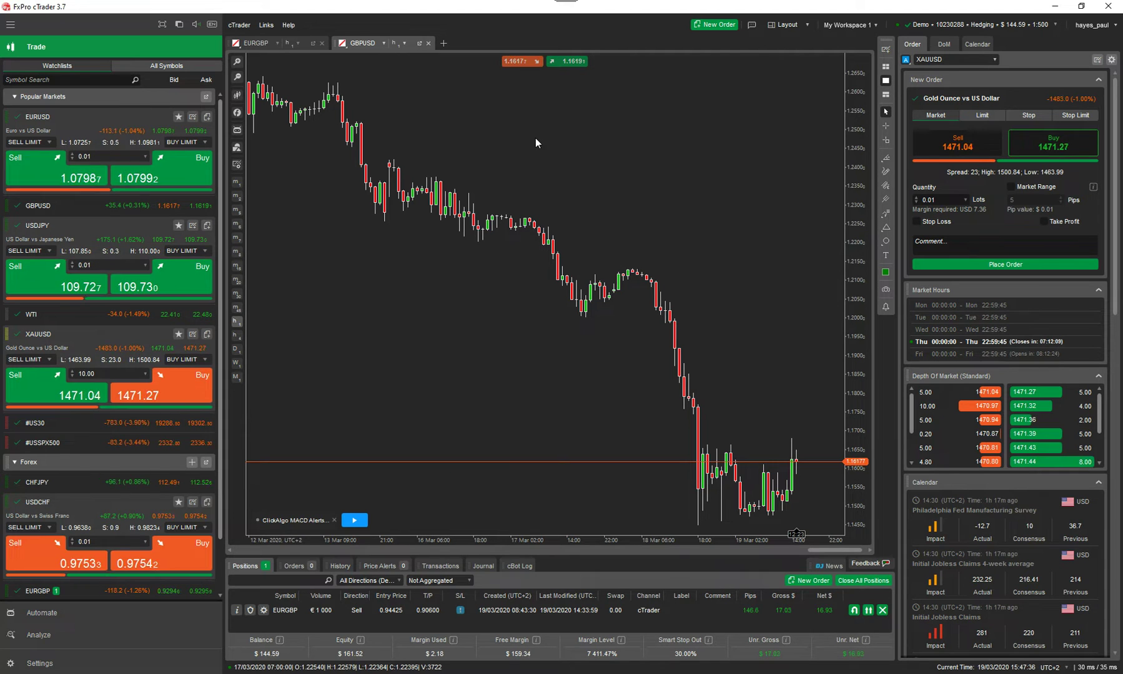
click(262, 45)
click(360, 45)
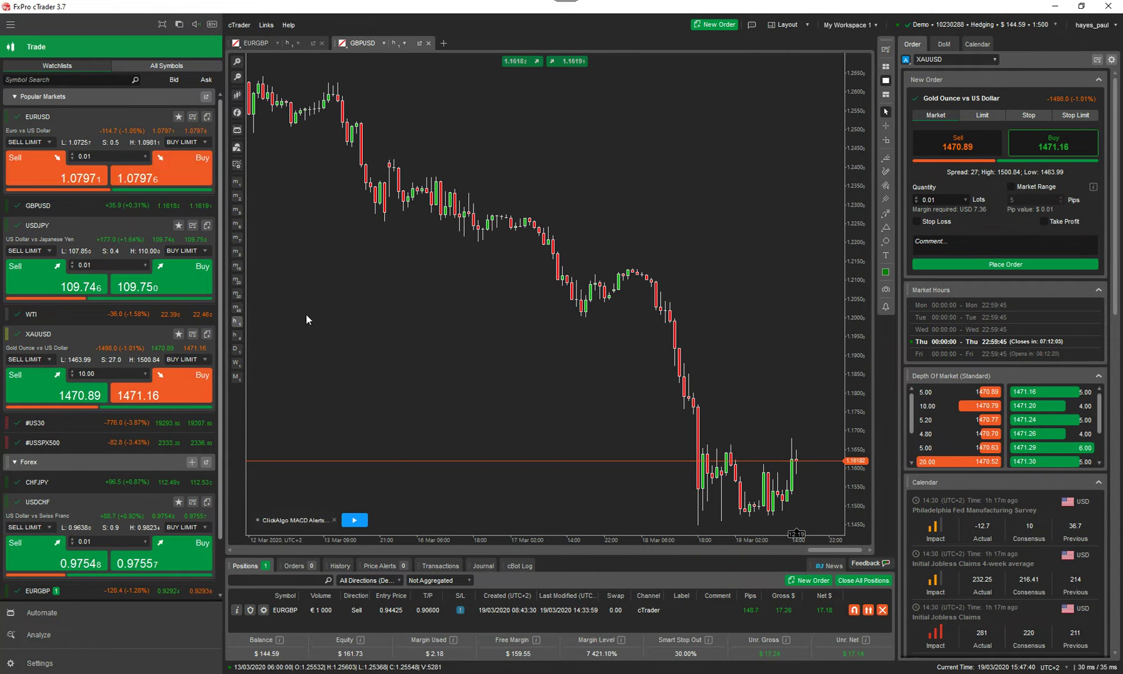
Step: Open EURUSD and XAUUSD charts from the watchlist, closing the duplicate XAUUSD tab
click(193, 117)
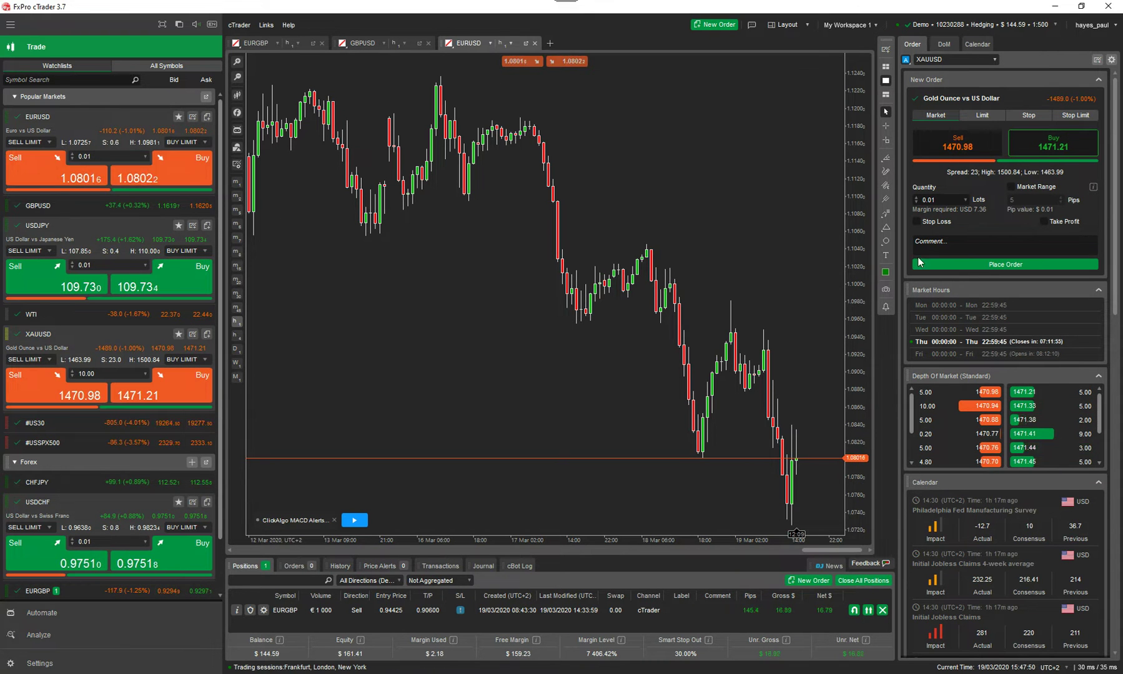
click(1097, 60)
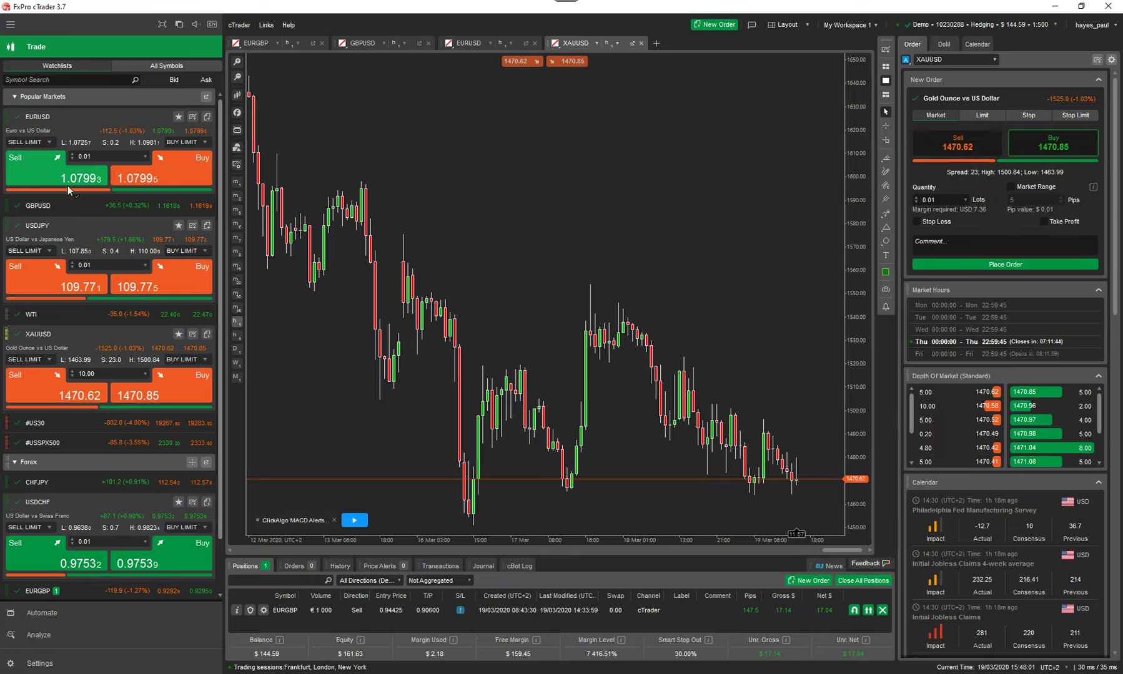
click(195, 339)
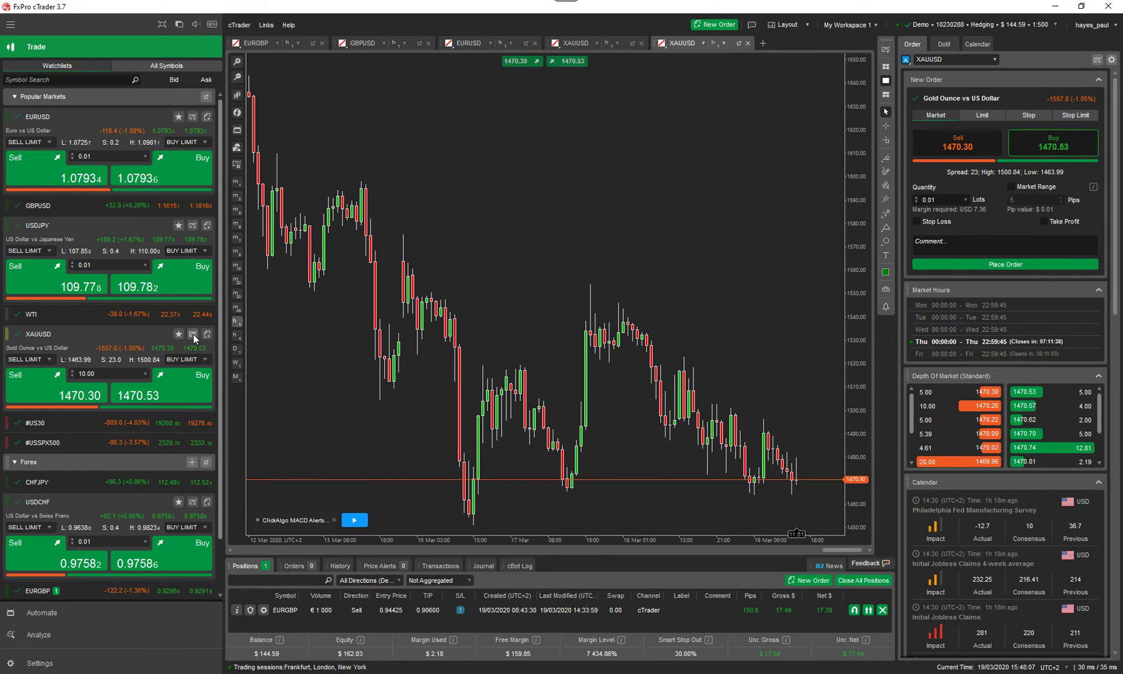
click(747, 43)
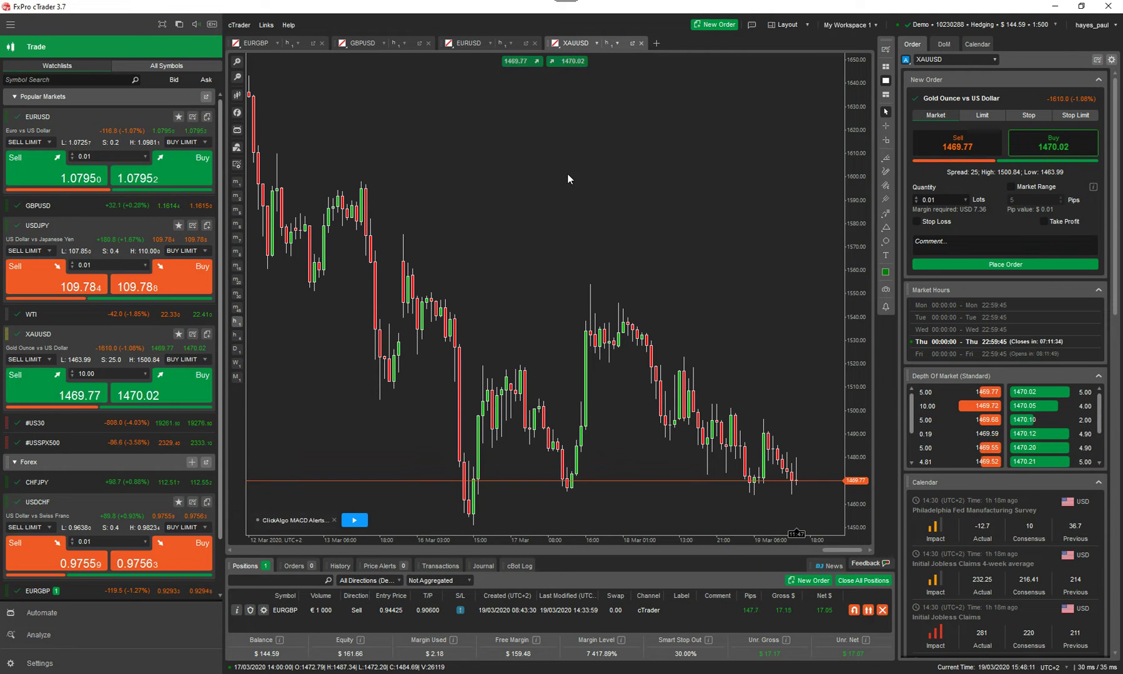
Step: Drag the XAUUSD tab to sit right after GBPUSD, then view the GBPUSD and EURUSD charts
drag(580, 49, 455, 50)
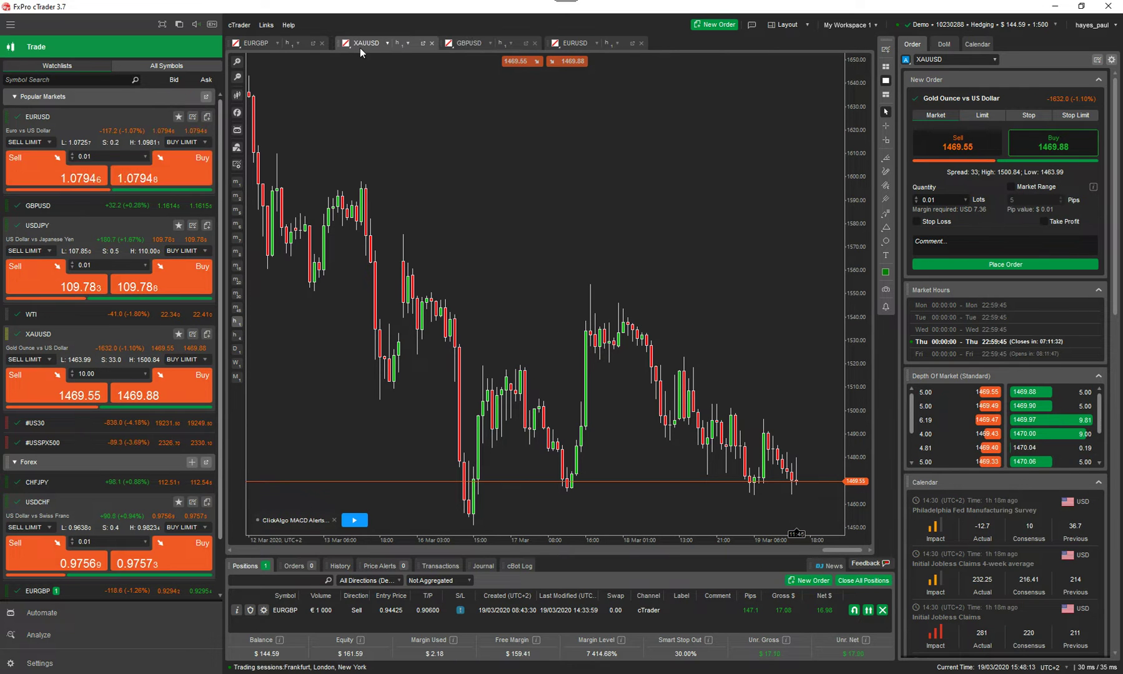
drag(360, 48, 429, 44)
click(344, 46)
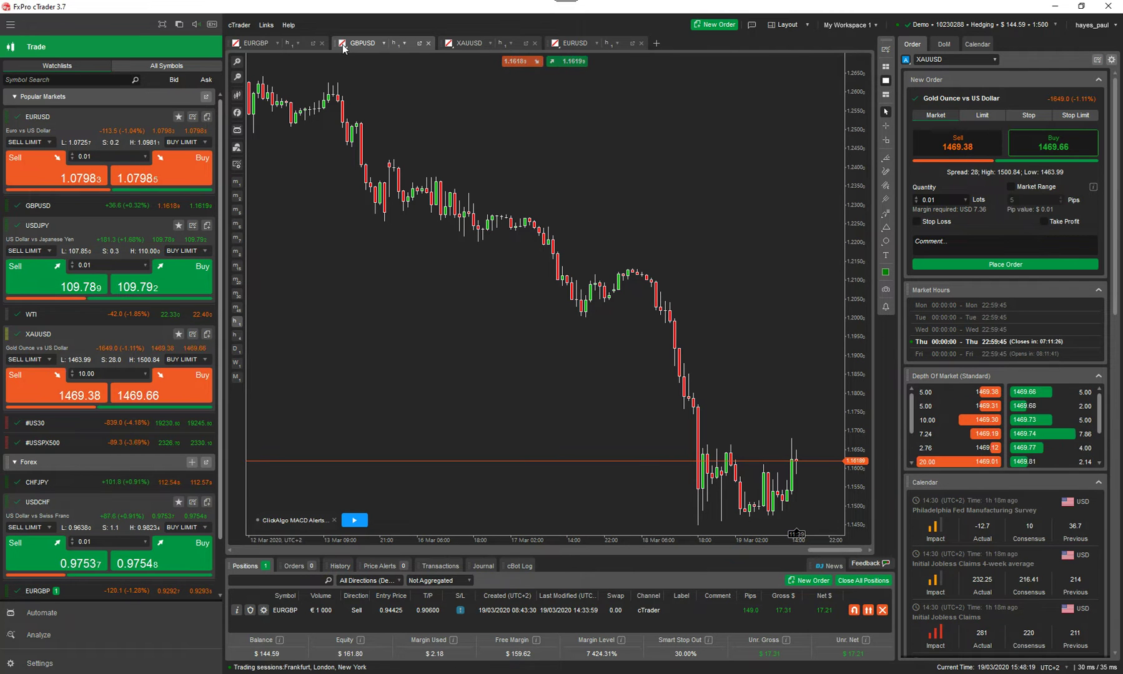
click(560, 45)
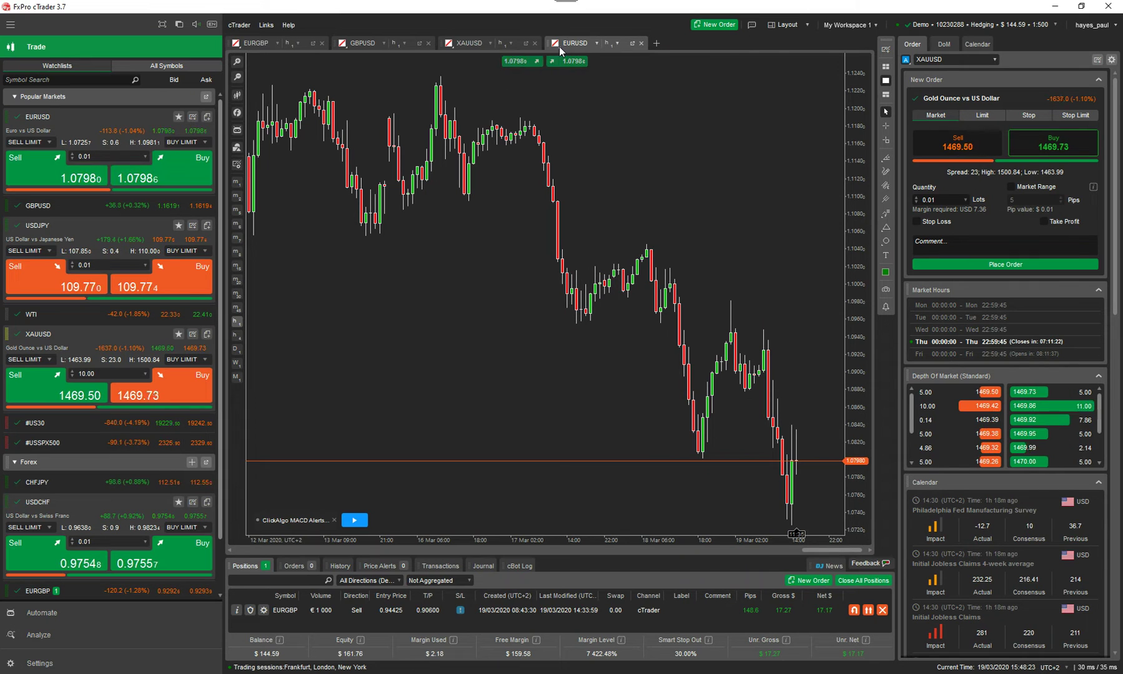
Step: Check EURUSD's link-colour palette without changing it, then add a USDJPY chart
click(555, 43)
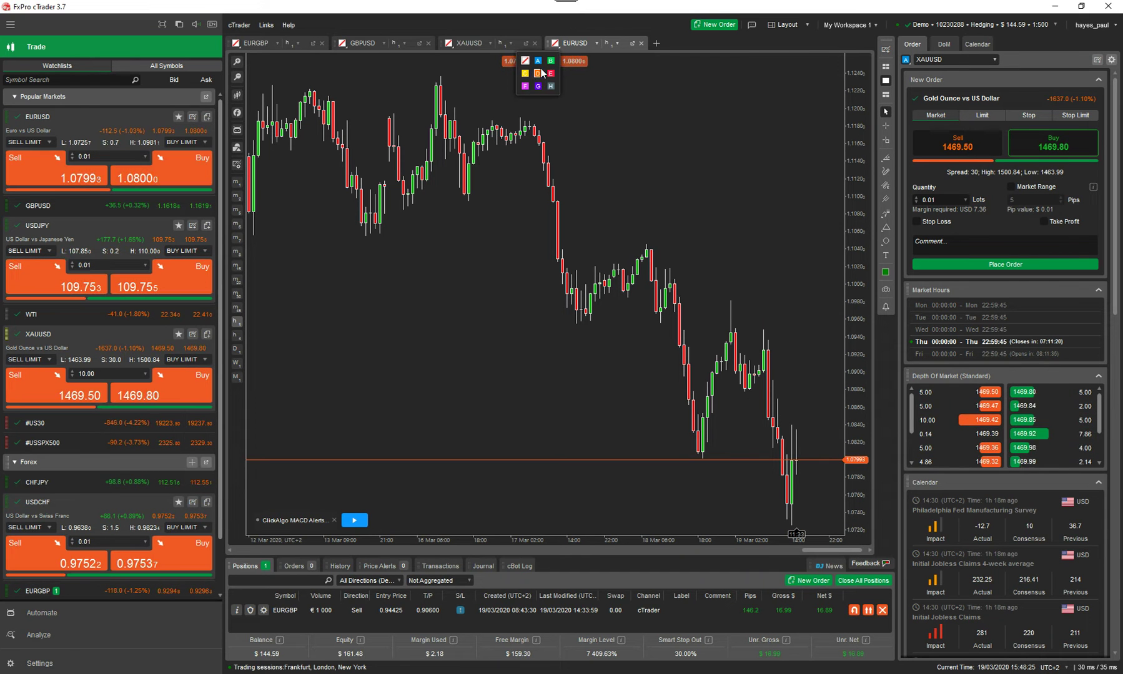
click(668, 118)
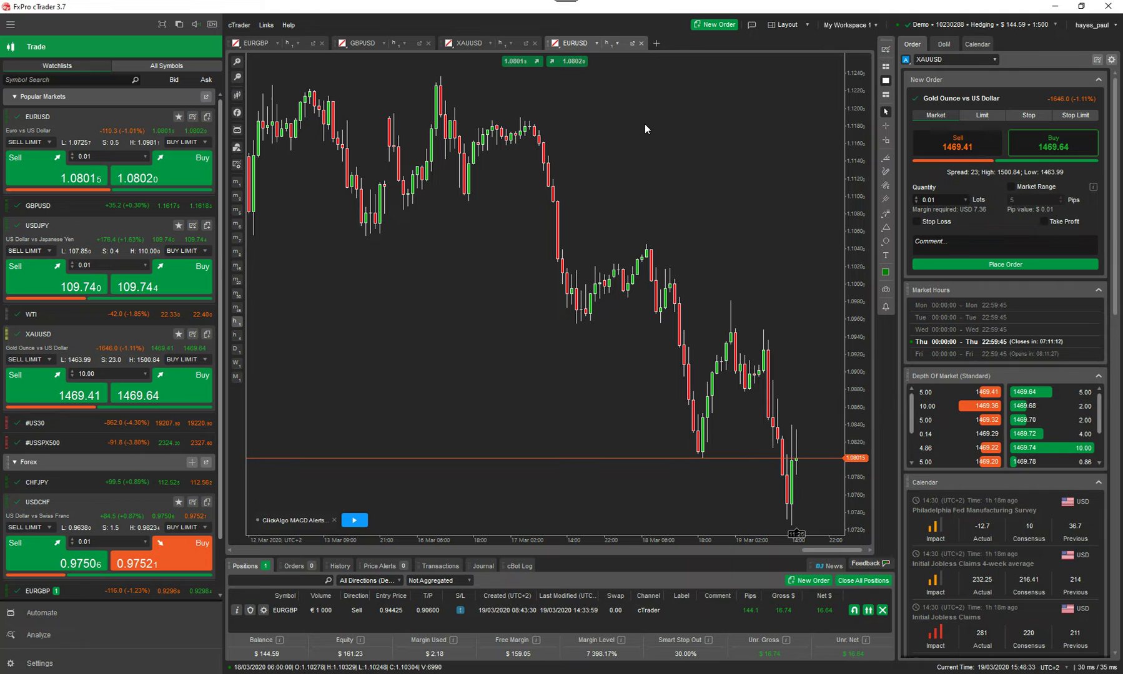
click(886, 50)
click(758, 224)
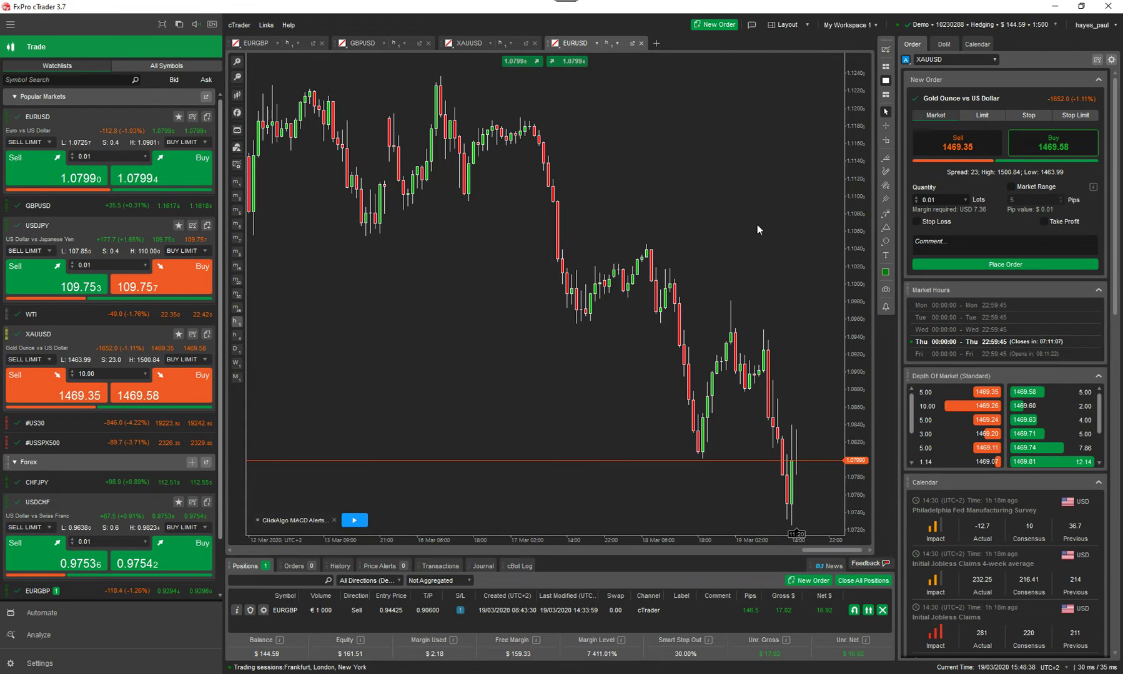
Step: Tile all five charts and hide the order and Trade/Watchlist panels so charts fill the window
click(884, 68)
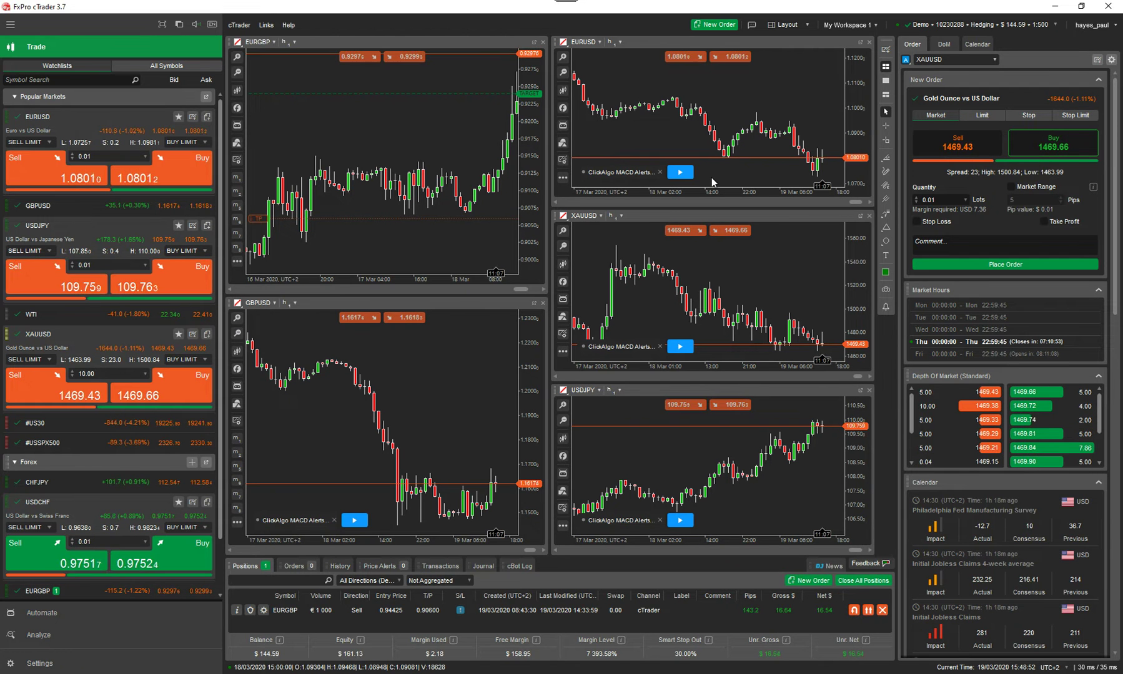
key(ctrl+shift+a)
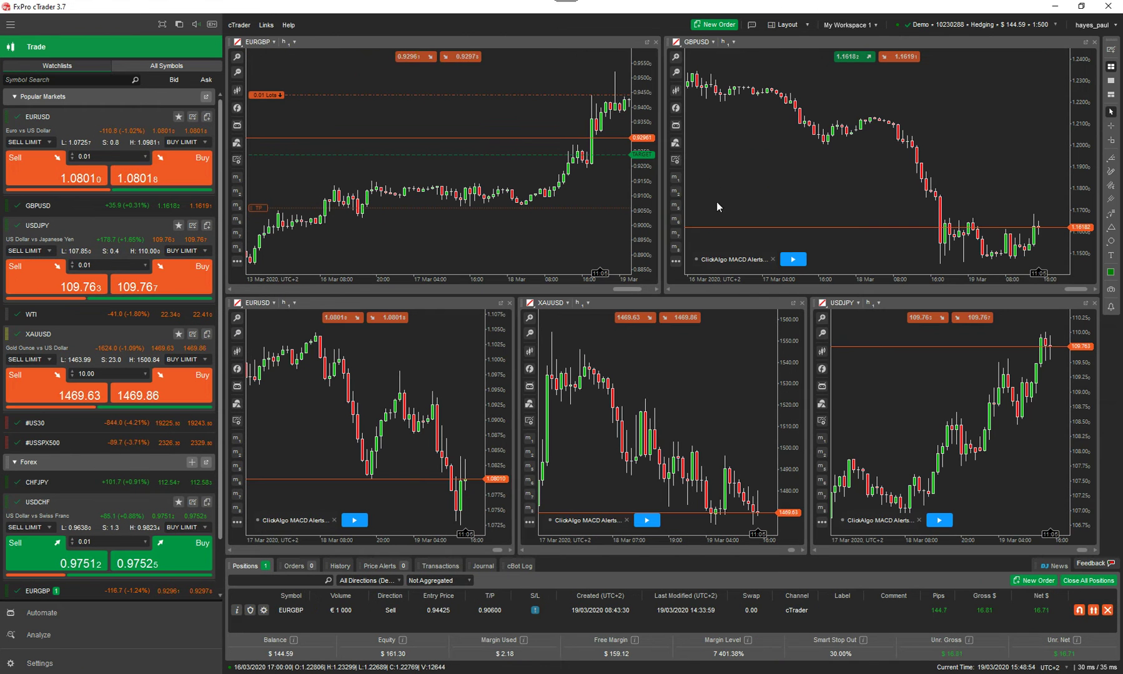
key(ctrl+shift+a)
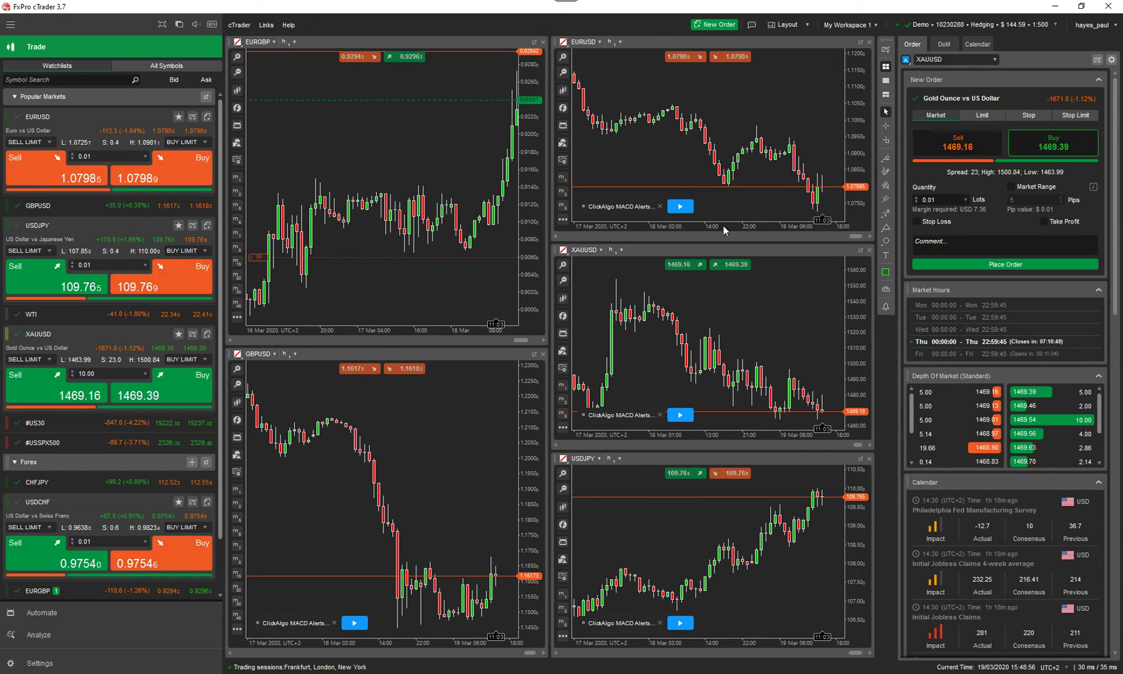
key(ctrl+shift+a)
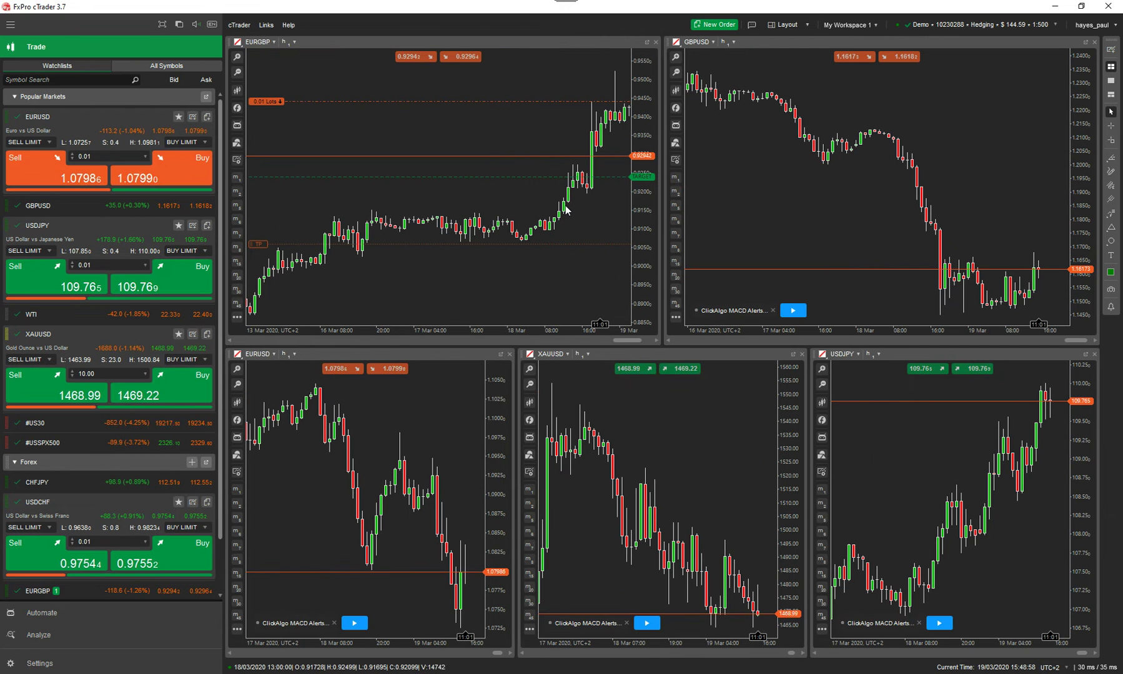
click(11, 26)
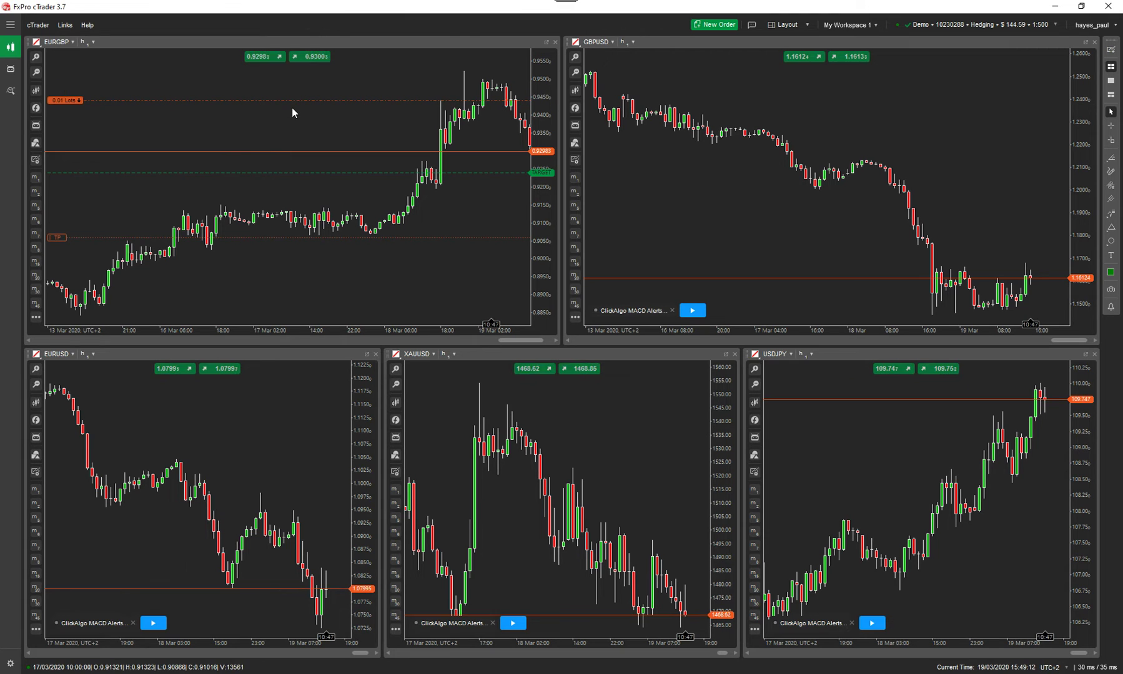
Step: Add EURGBP as the sixth grid chart, then drag GBPUSD out into a lowered floating window
mouse_move(73, 92)
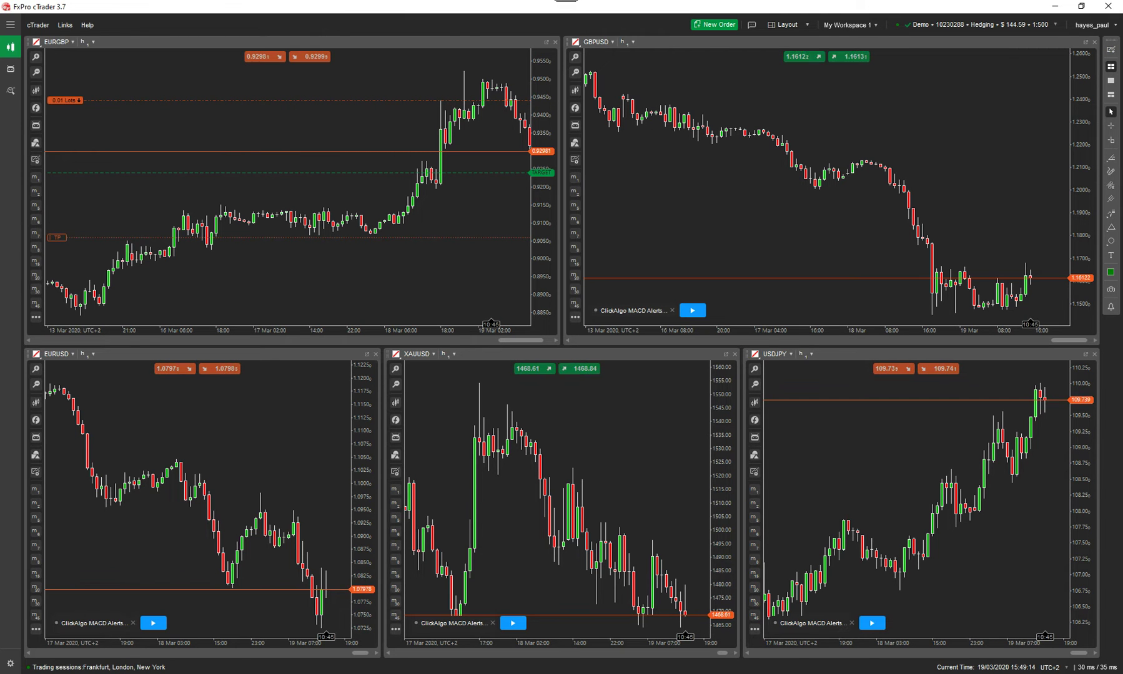
click(1110, 65)
click(975, 322)
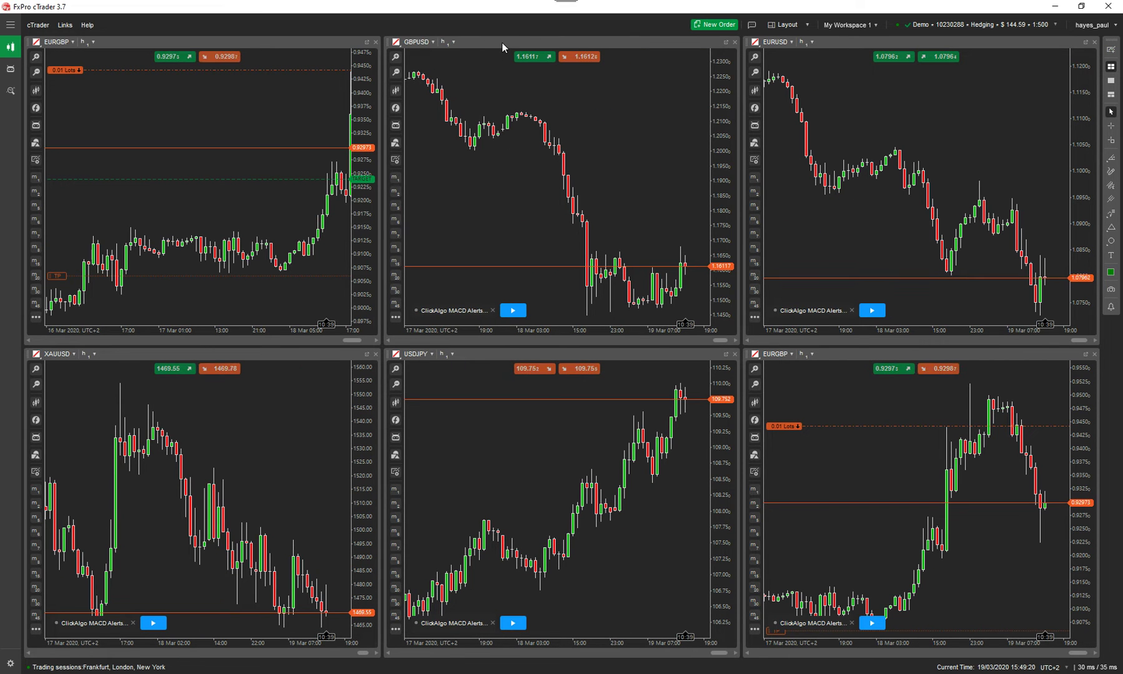
drag(503, 46, 142, 41)
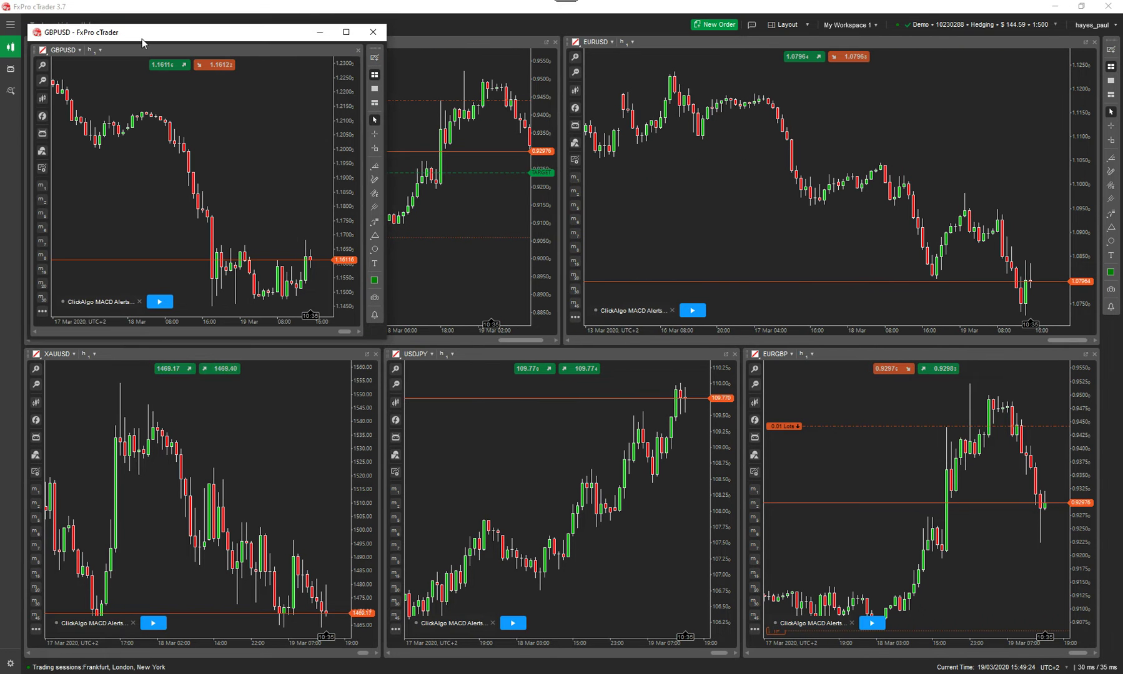
drag(155, 39, 196, 79)
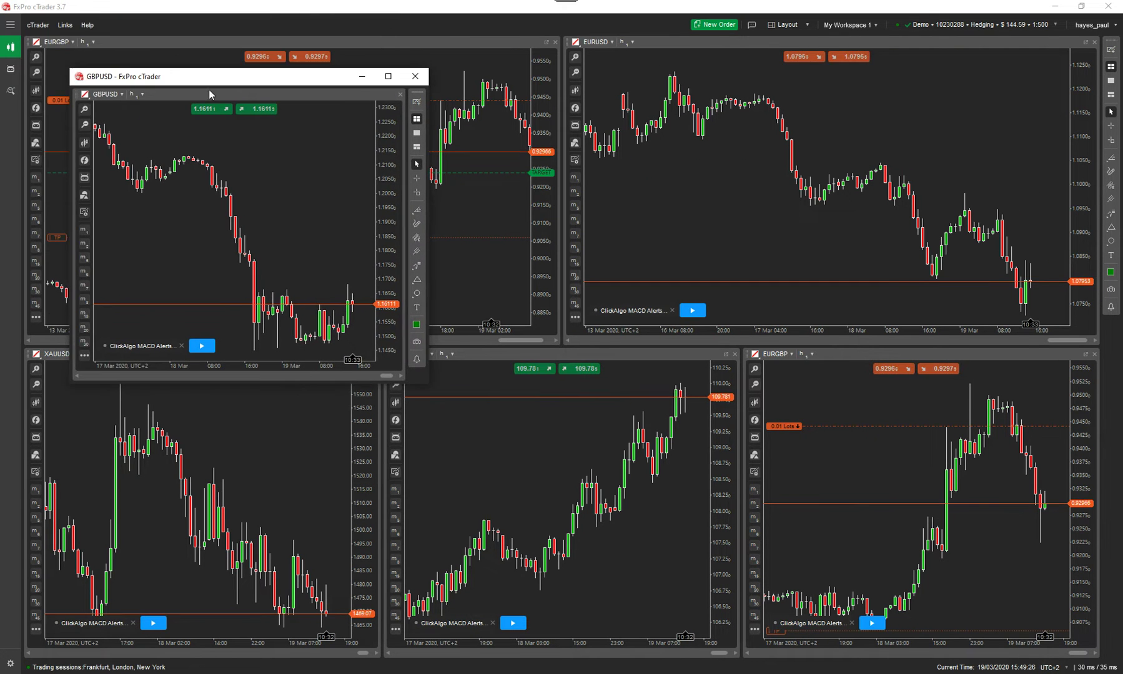
Step: Reattach the floating GBPUSD chart via Reattach Chart and move EURUSD to another grid slot
right_click(303, 174)
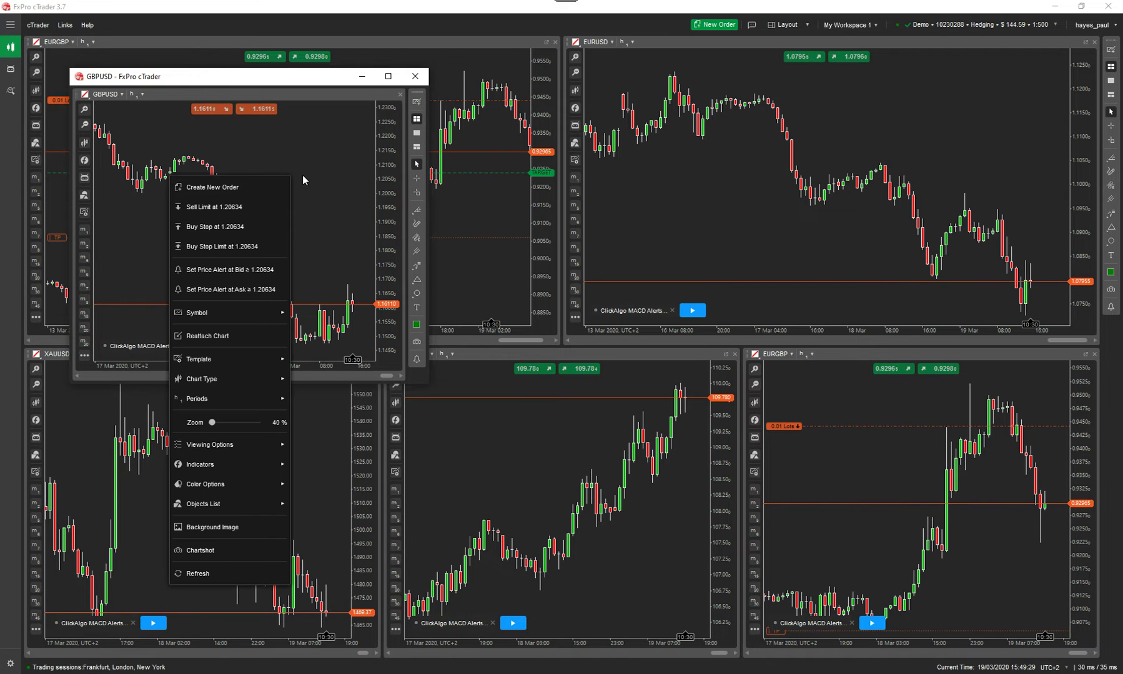
click(209, 336)
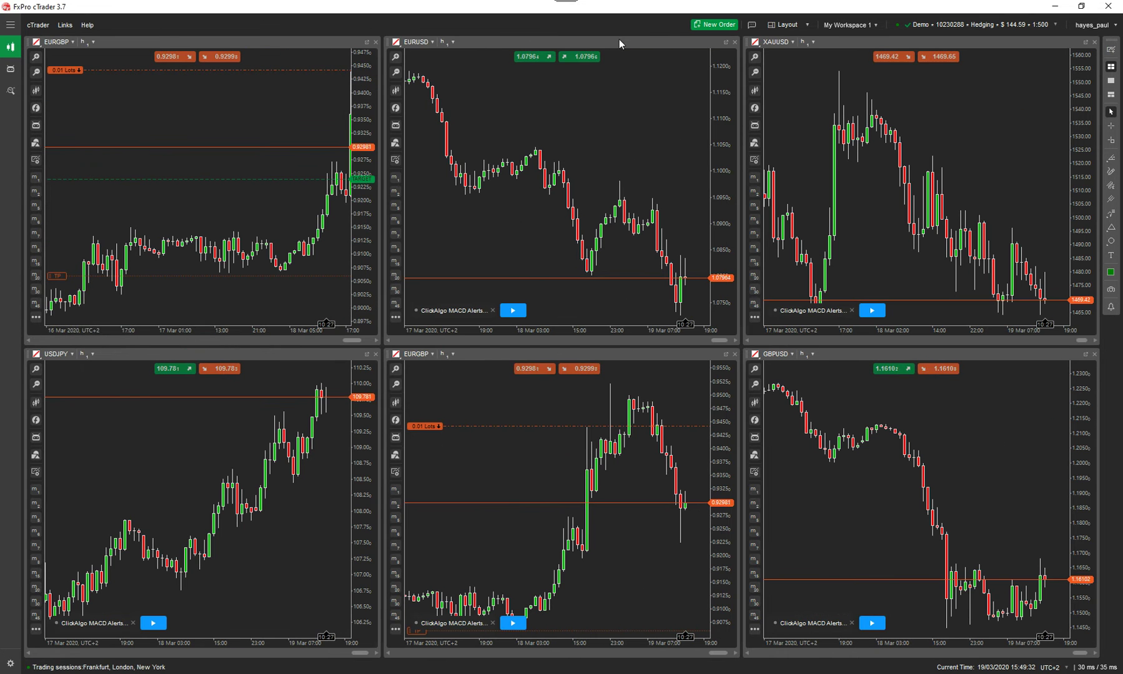
drag(618, 39, 625, 363)
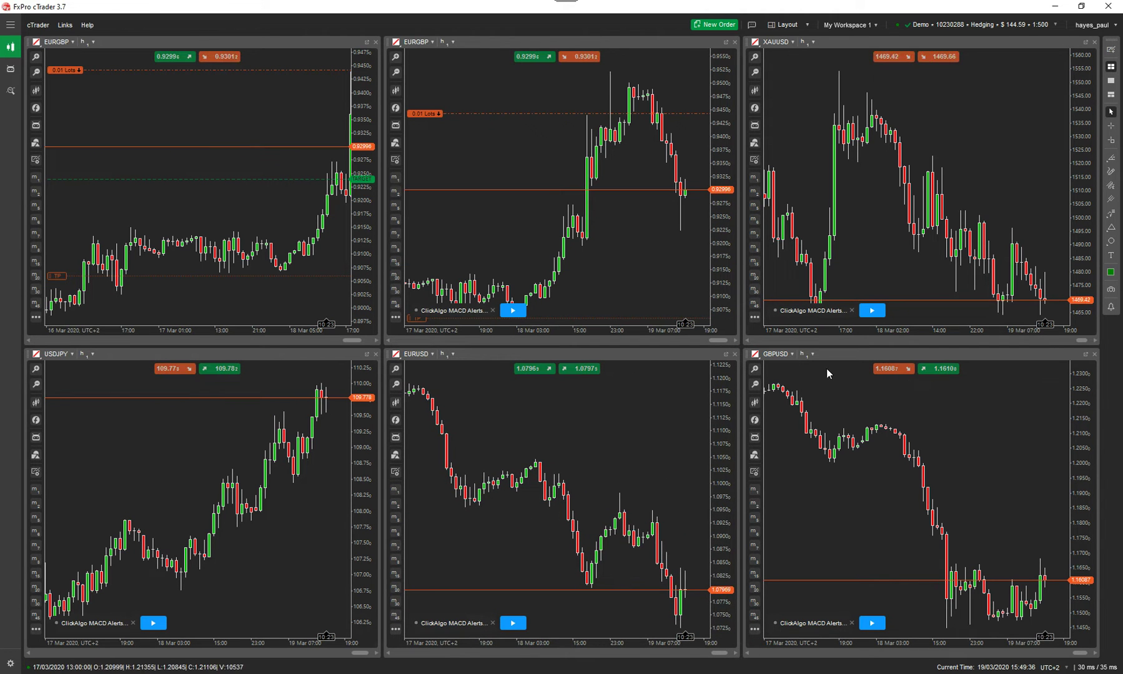
Step: Drag GBPUSD into the top-middle slot between EURGBP and XAUUSD
drag(829, 356, 540, 104)
drag(555, 42, 636, 197)
drag(609, 41, 932, 128)
drag(969, 42, 450, 221)
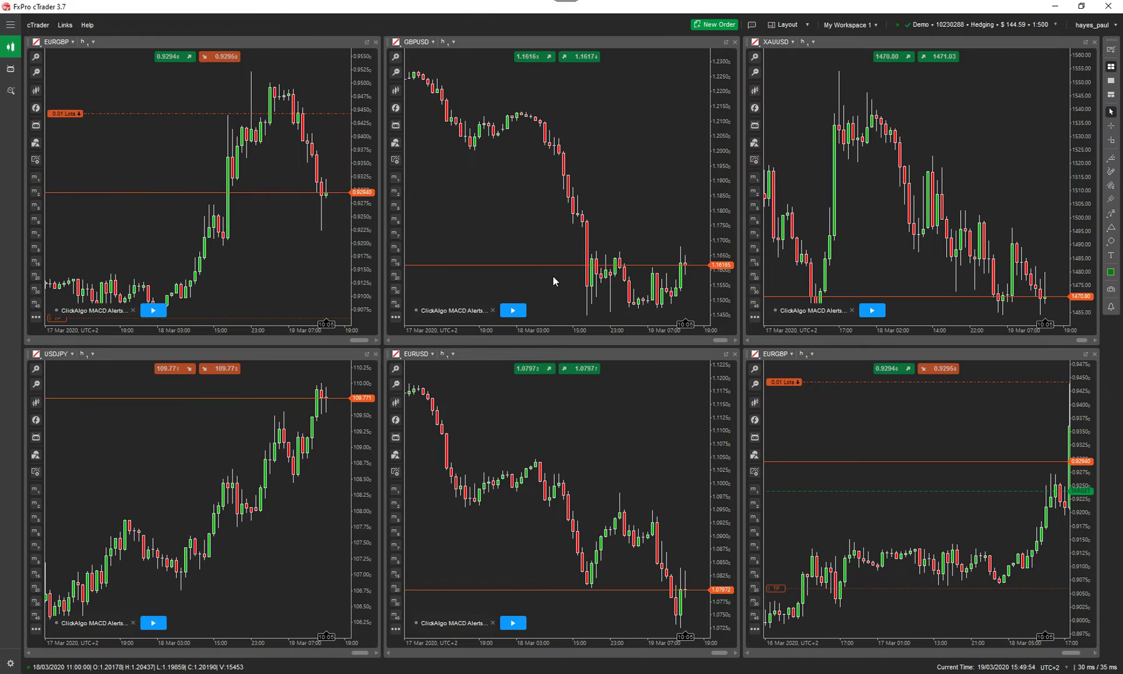
Step: Pick EURJPY from the Watchlists list in the top-middle chart's symbol selector
click(430, 43)
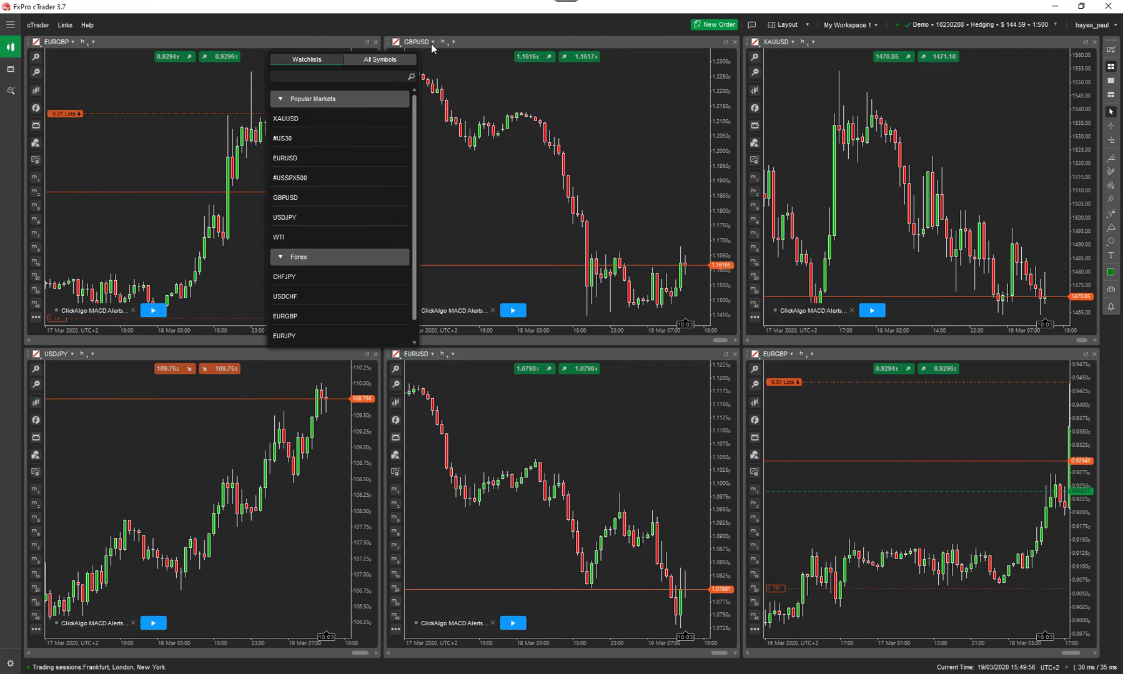
click(288, 336)
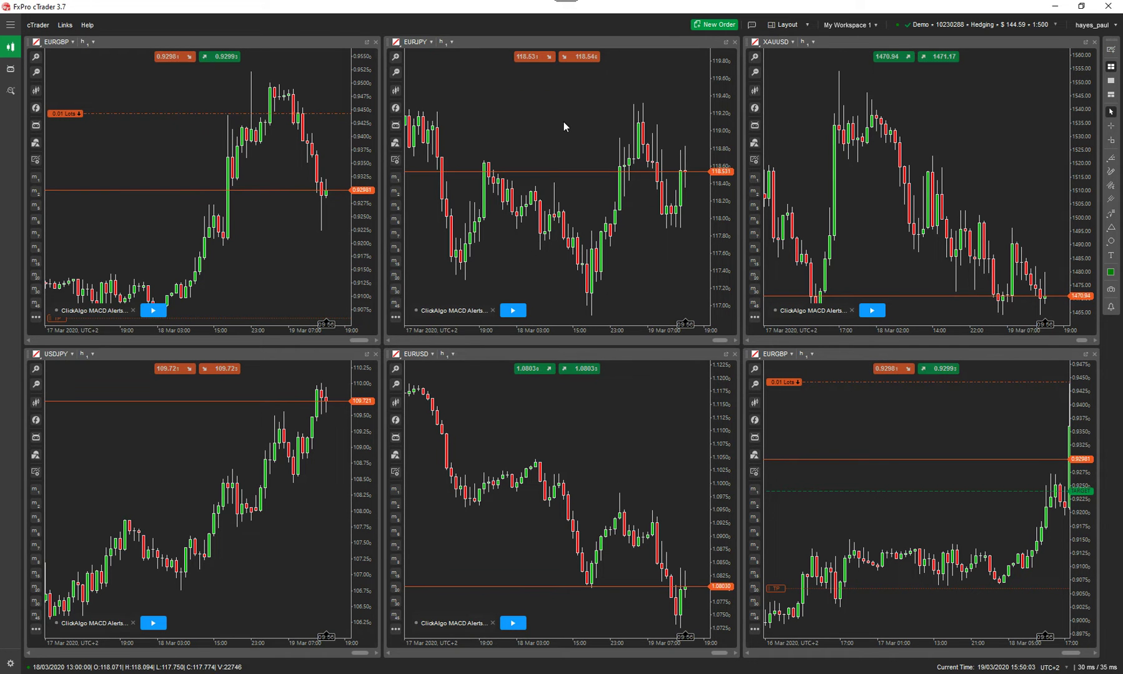
click(1110, 97)
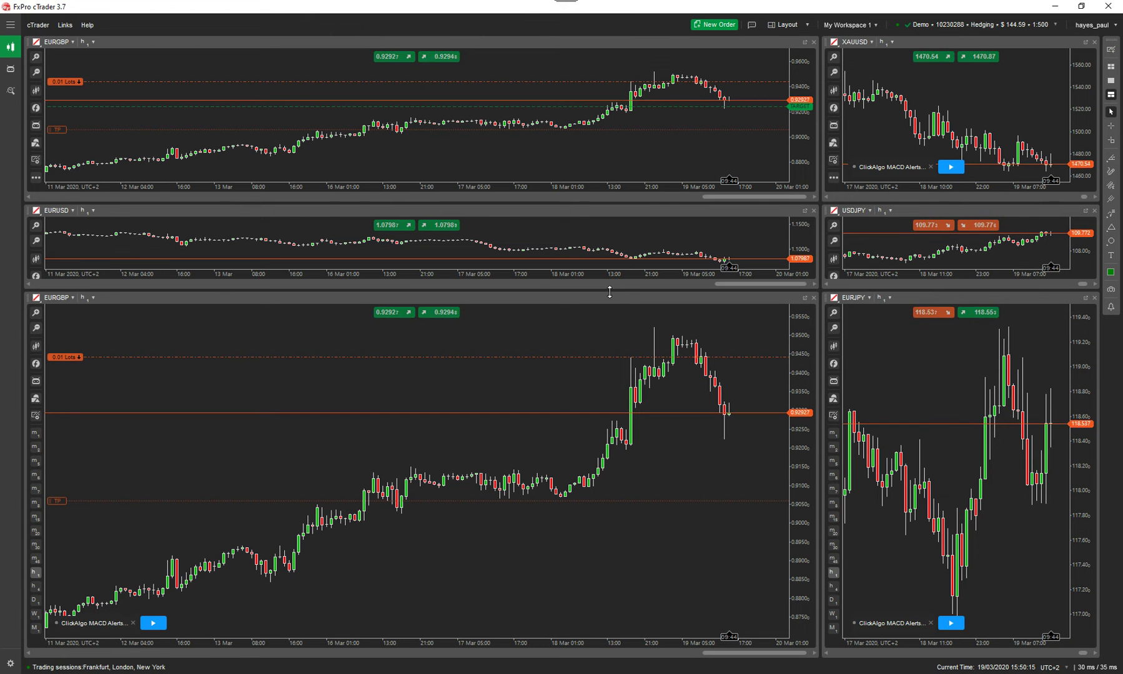
drag(609, 298, 594, 412)
drag(700, 291, 681, 429)
drag(820, 312, 638, 313)
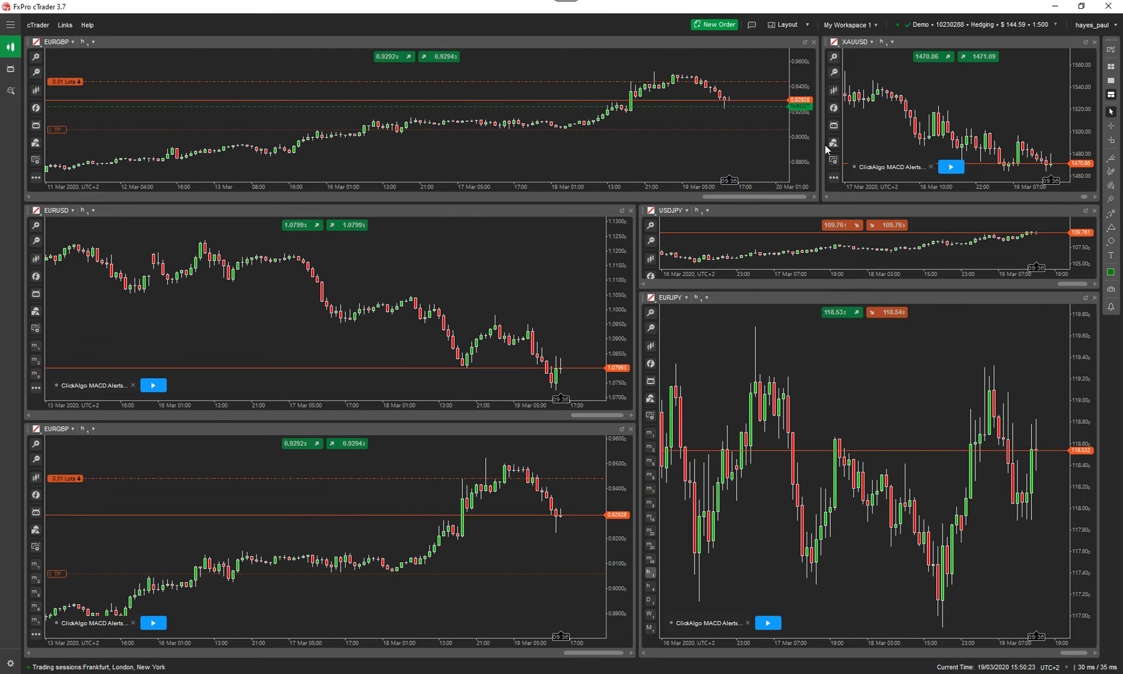
drag(821, 143, 648, 144)
drag(762, 290, 753, 362)
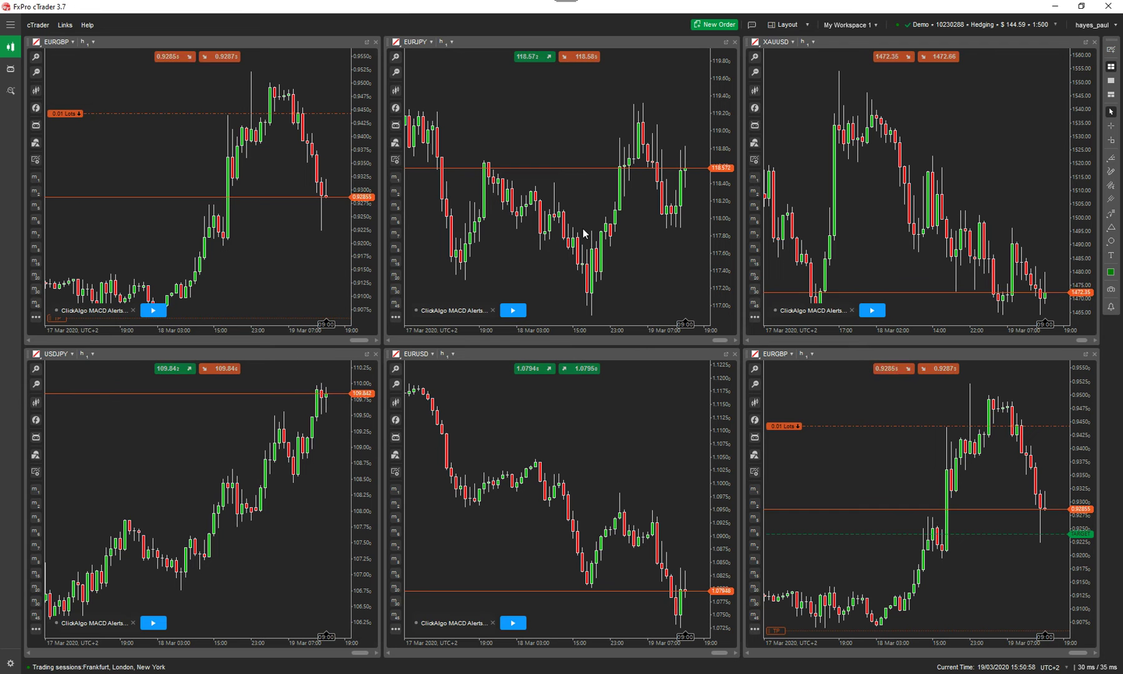
Step: Detach the EURJPY chart, reposition its floating window, then maximize it to full screen
click(726, 43)
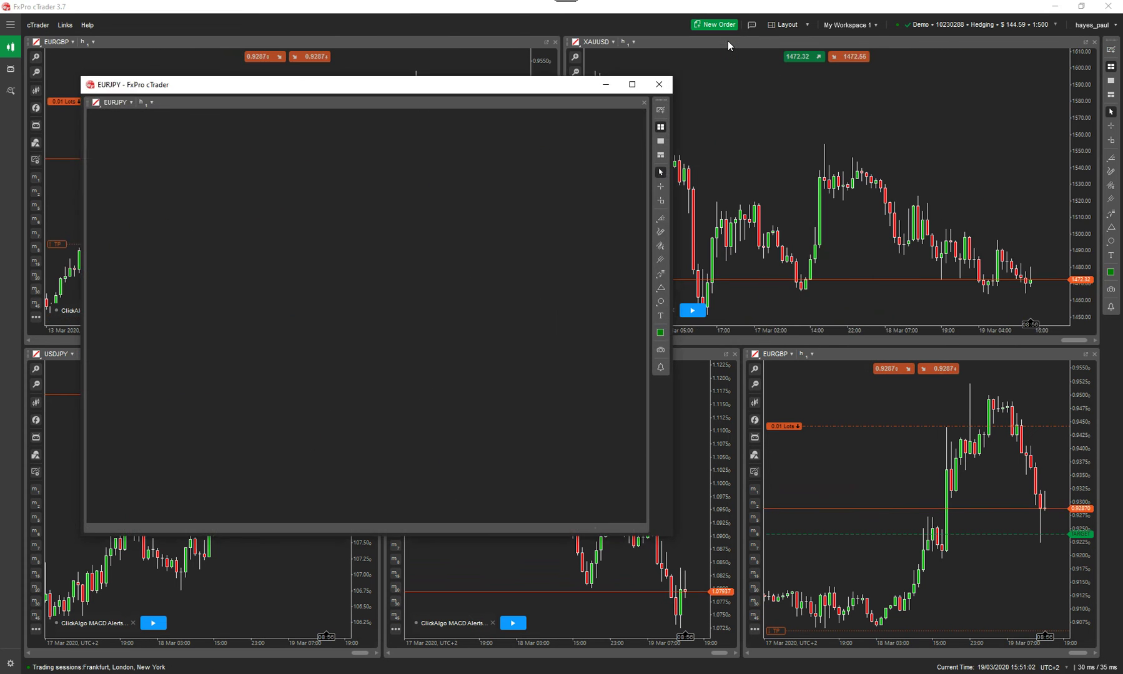
drag(516, 84, 756, 176)
drag(687, 177, 546, 114)
drag(663, 113, 677, 80)
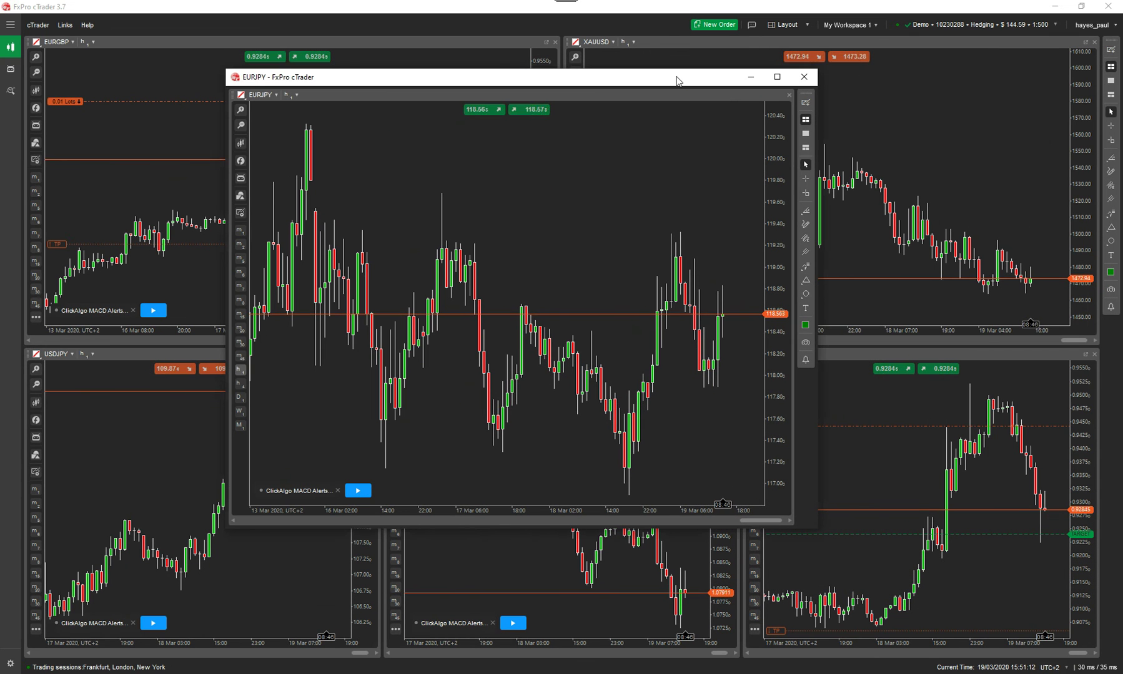
click(776, 77)
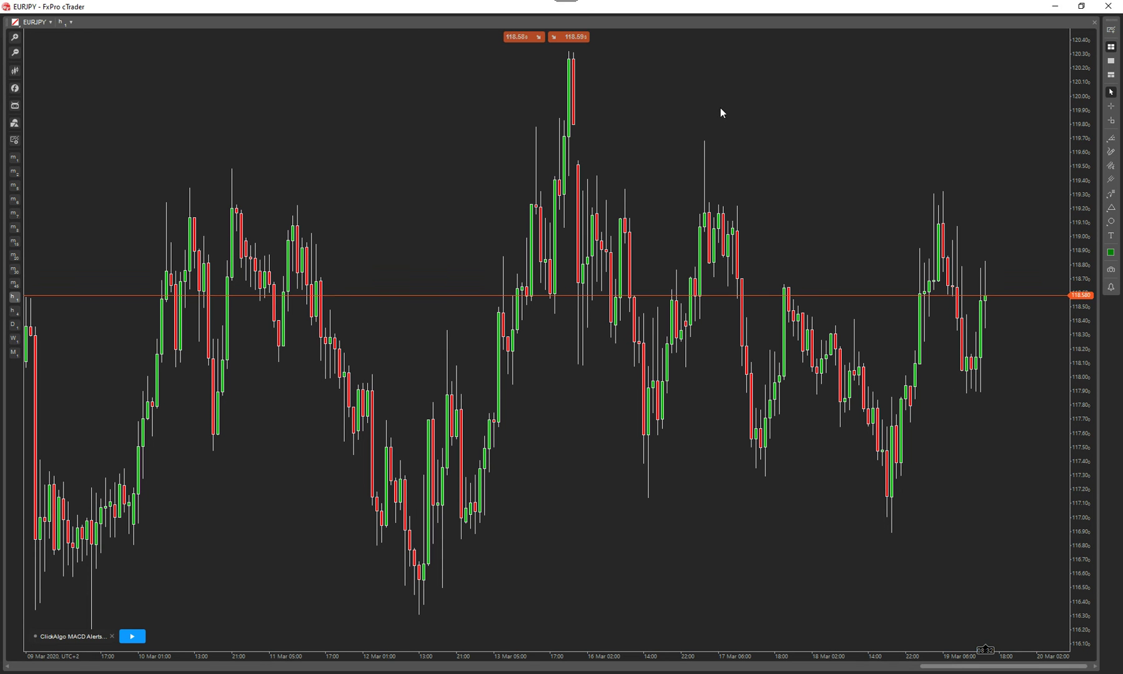
Step: Reattach the detached EURJPY chart to the main workspace with Reattach Chart from its context menu
right_click(667, 114)
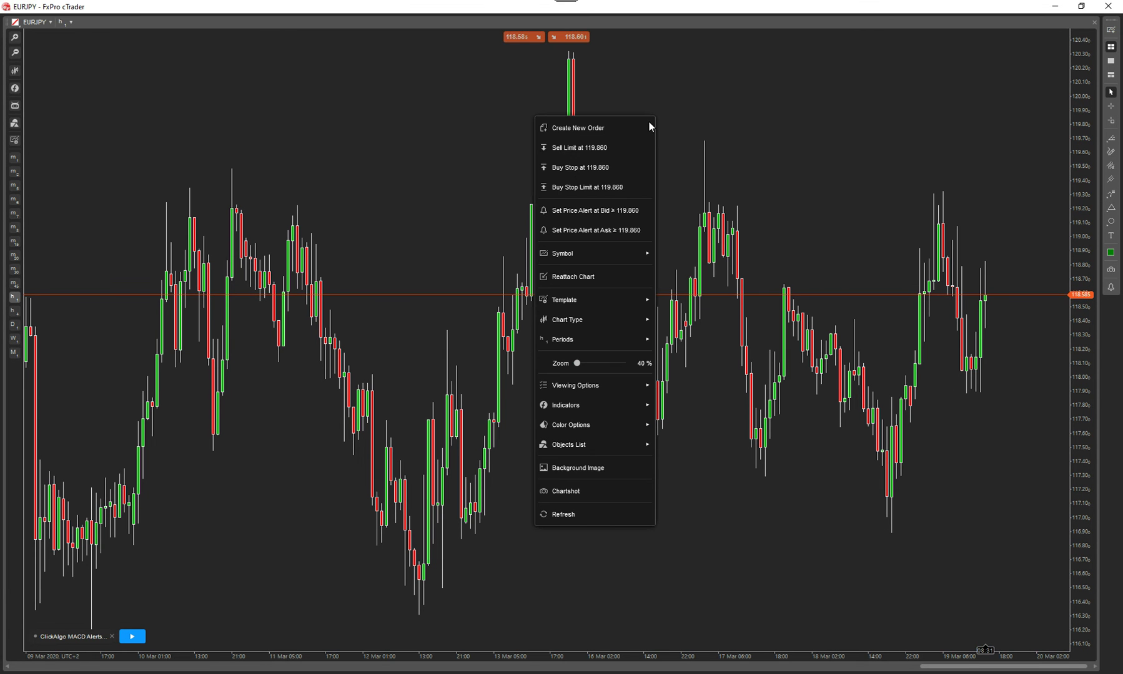
click(575, 275)
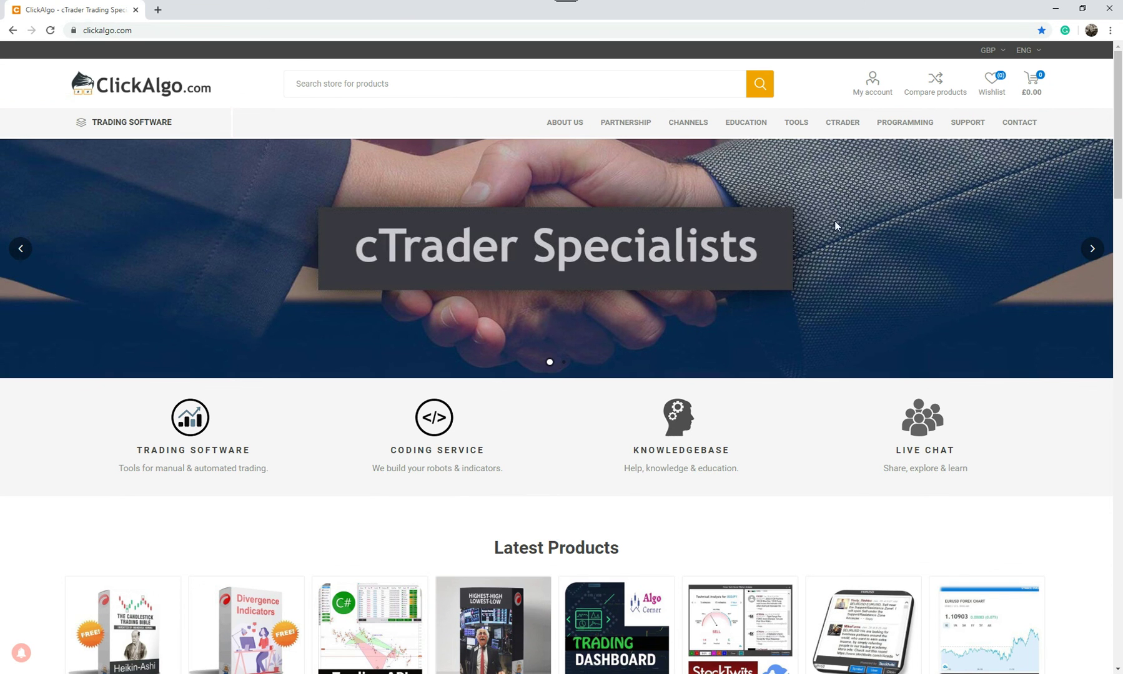
Step: Open ClickAlgo's cTrader Platform Tutorials YouTube playlist from the Video Tutorials page, then minimise that window
mouse_move(848, 125)
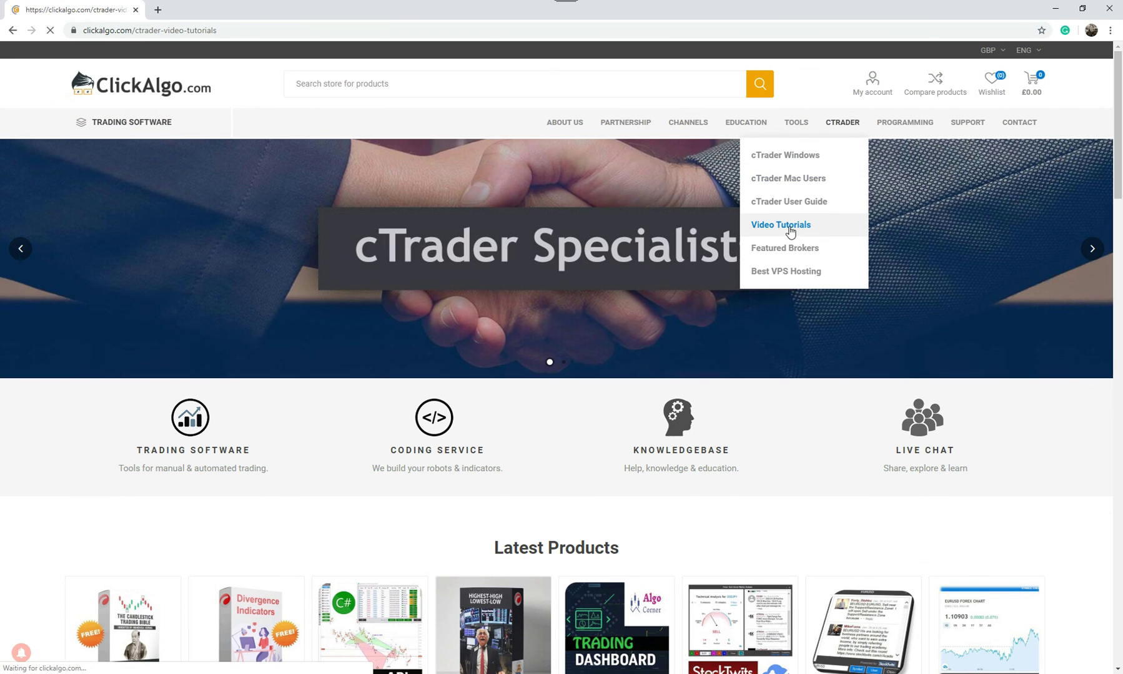
scroll(749, 406, down, 5)
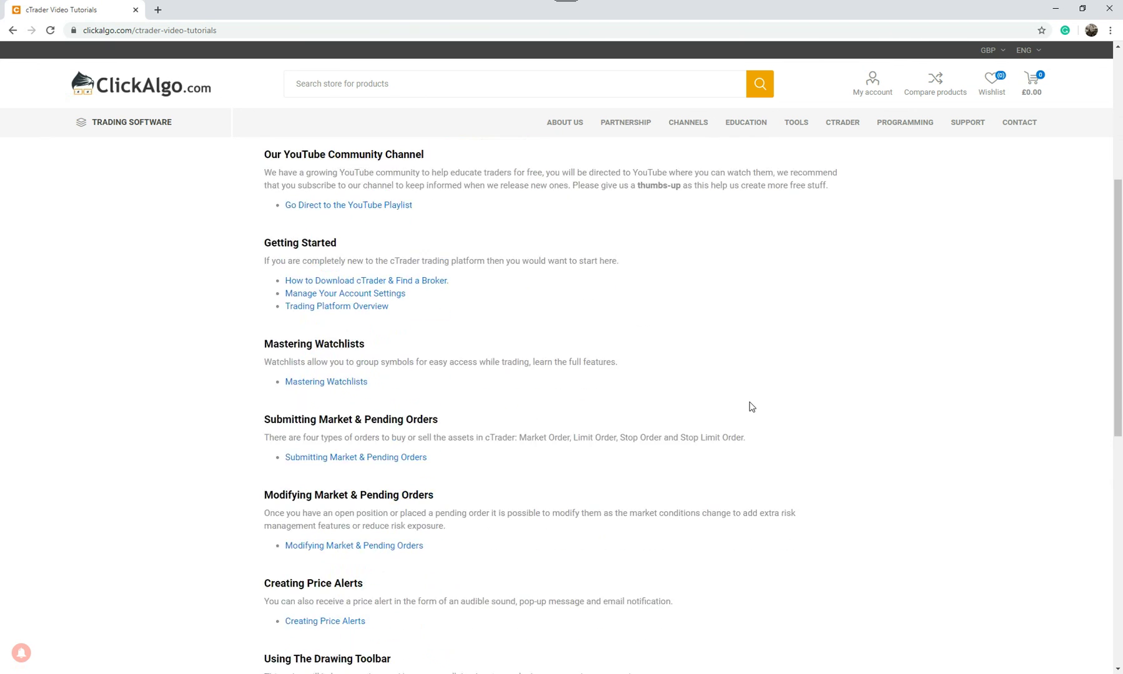
scroll(751, 406, down, 2)
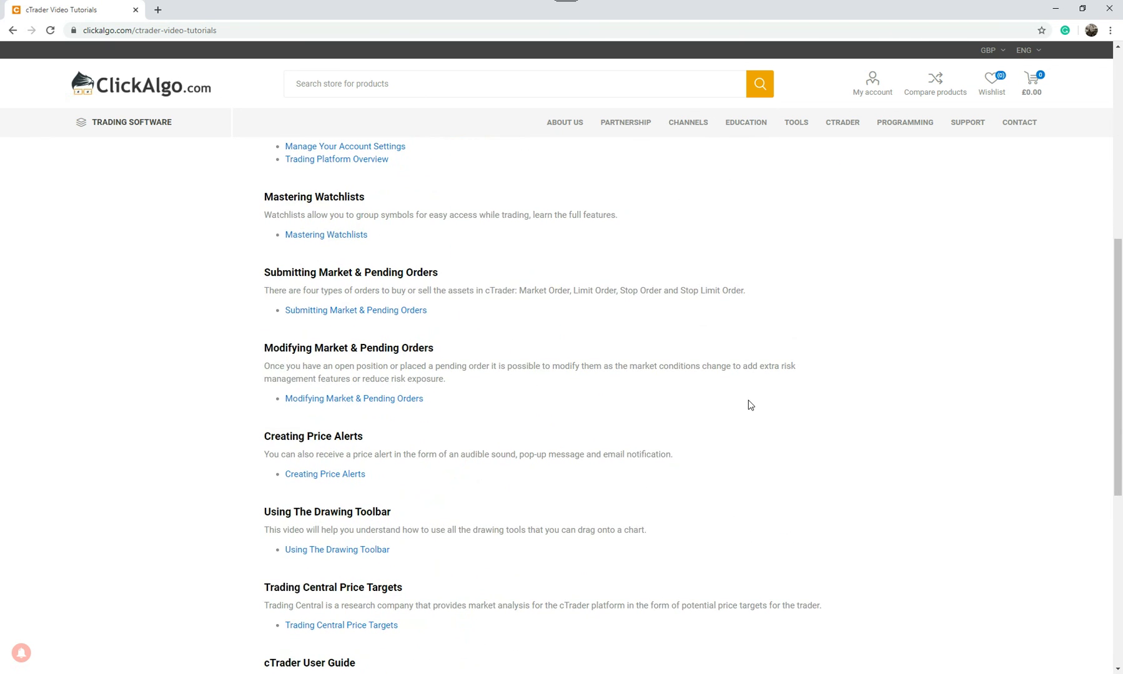
scroll(614, 331, up, 5)
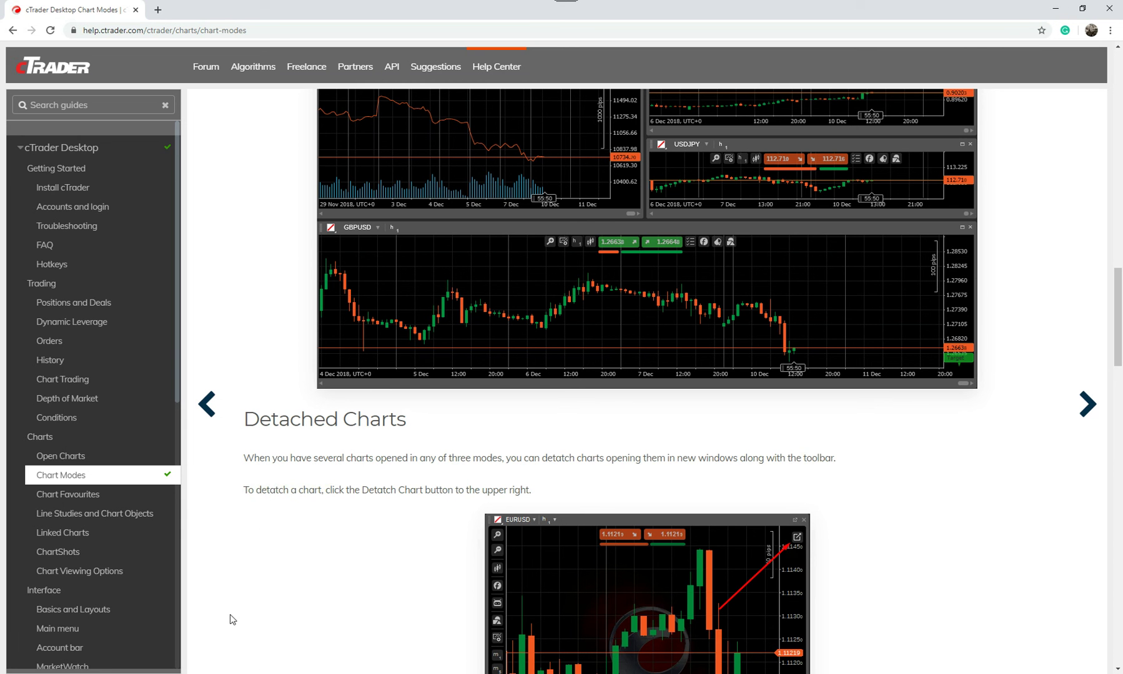
click(66, 630)
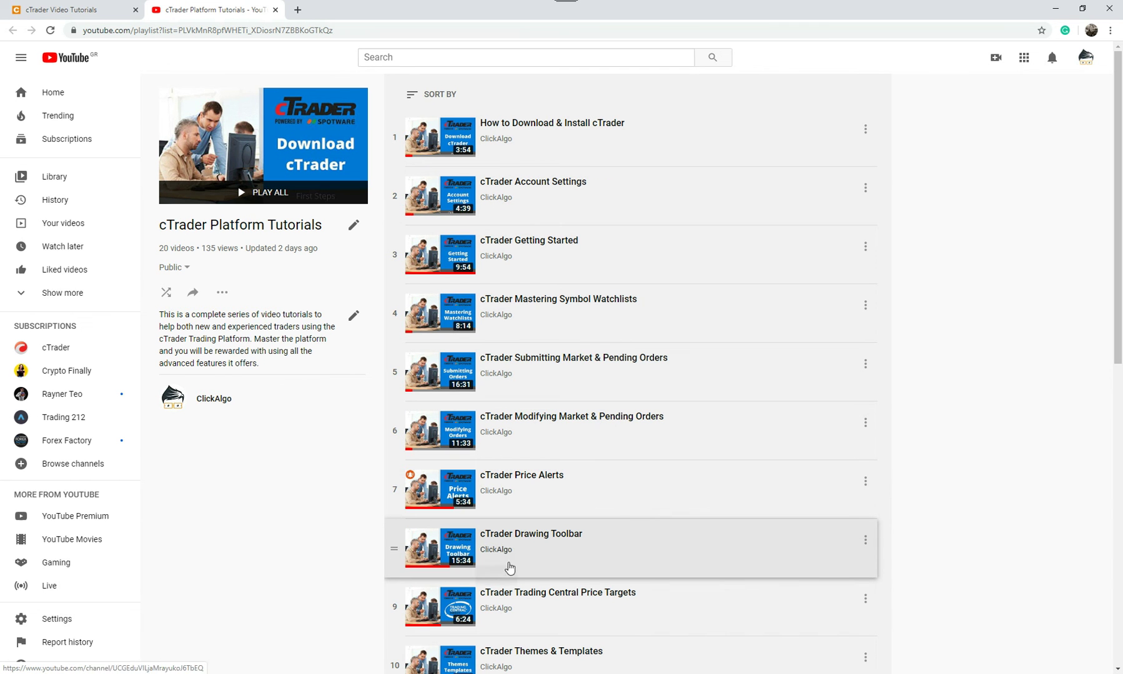
click(1060, 12)
Step: Minimise the cTrader help page browser window to reveal the six-chart cTrader workspace
click(1055, 9)
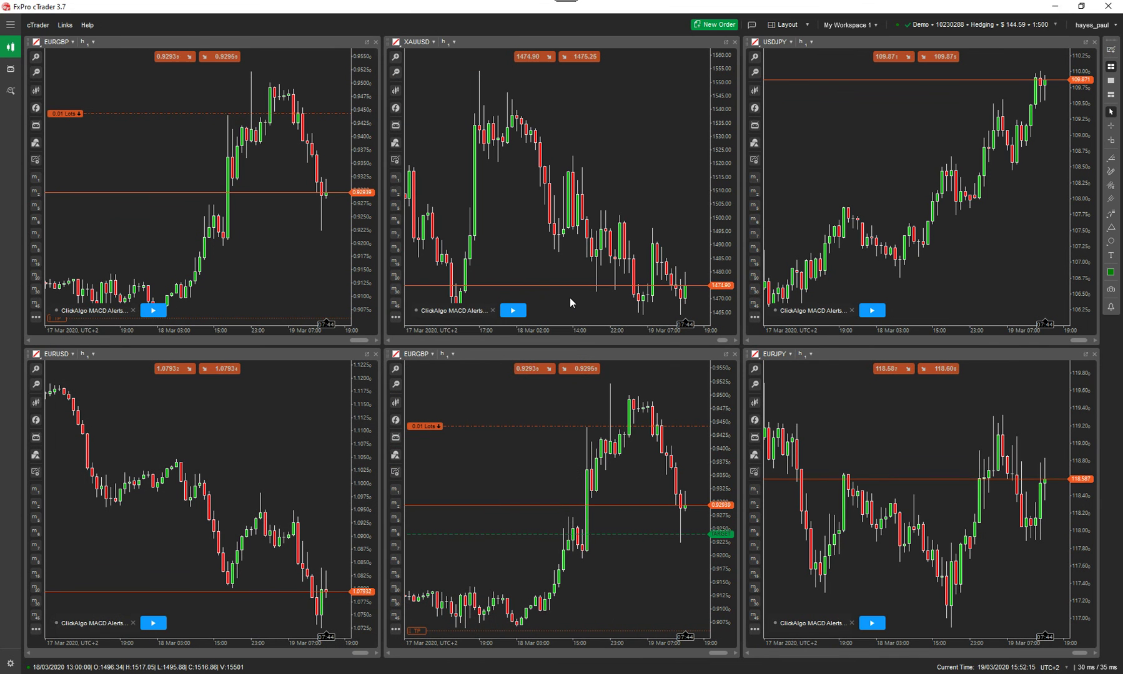